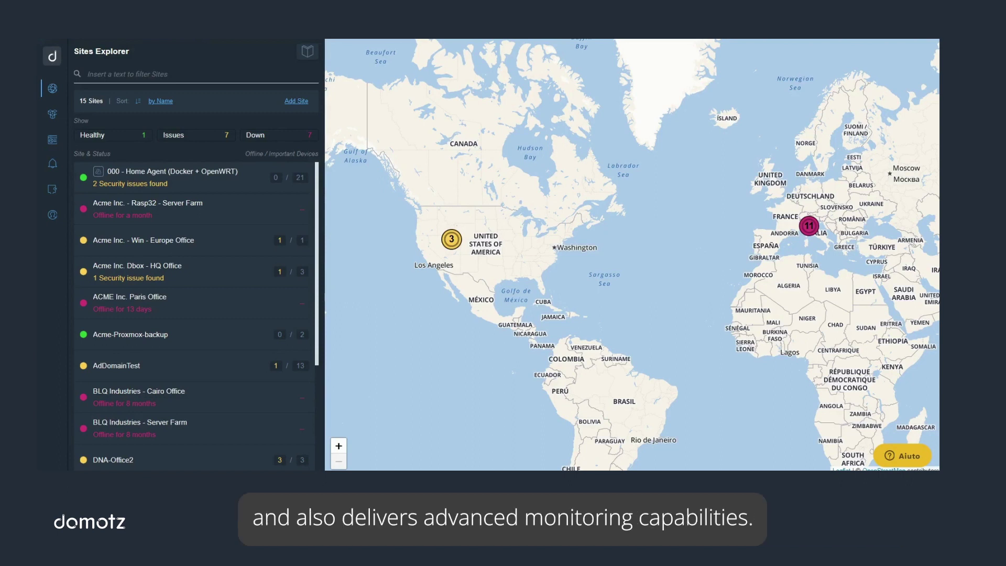
# - Open the Inventory's Devices list of all 701 devices and focus its search box
pyautogui.click(53, 116)
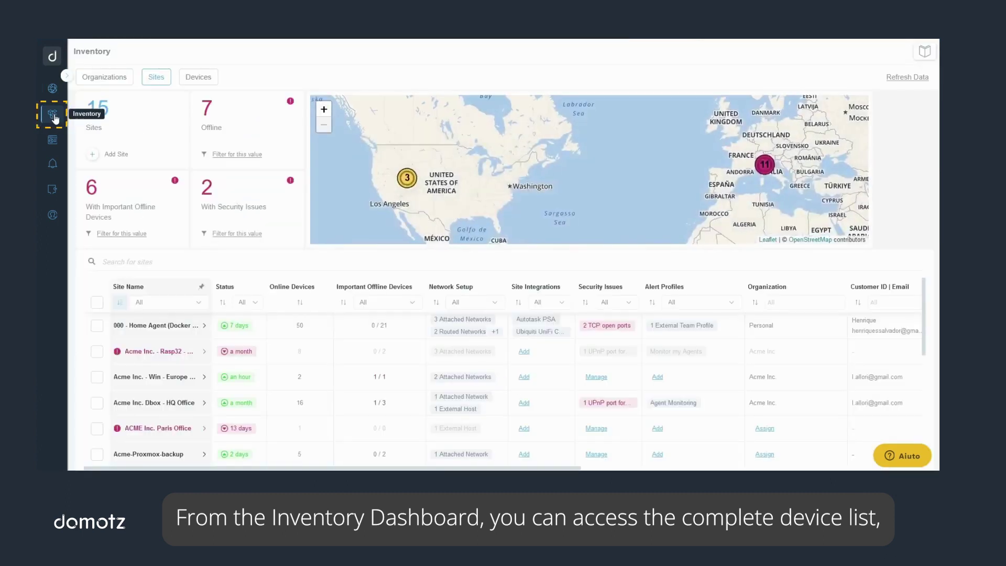
pyautogui.click(207, 81)
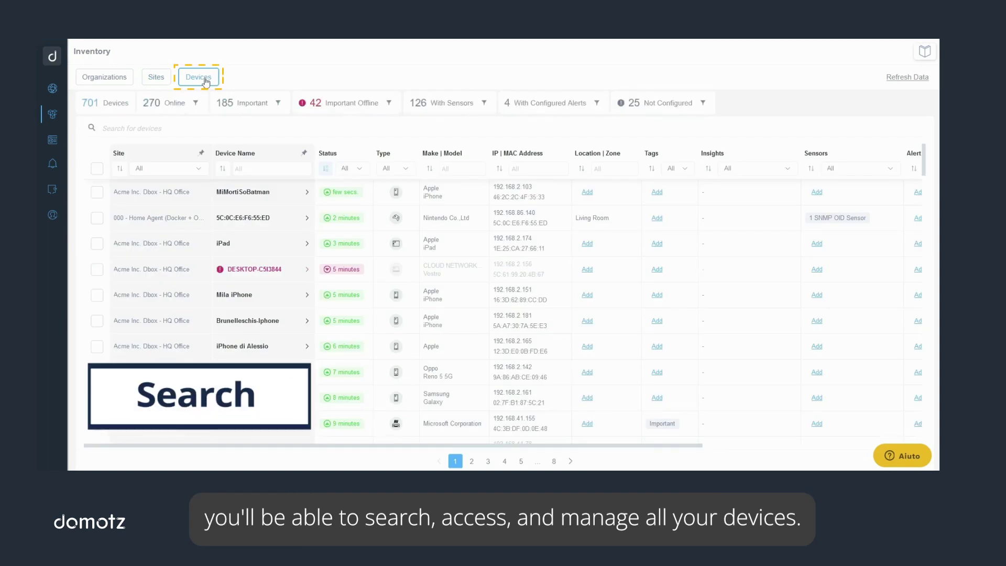
pyautogui.click(188, 128)
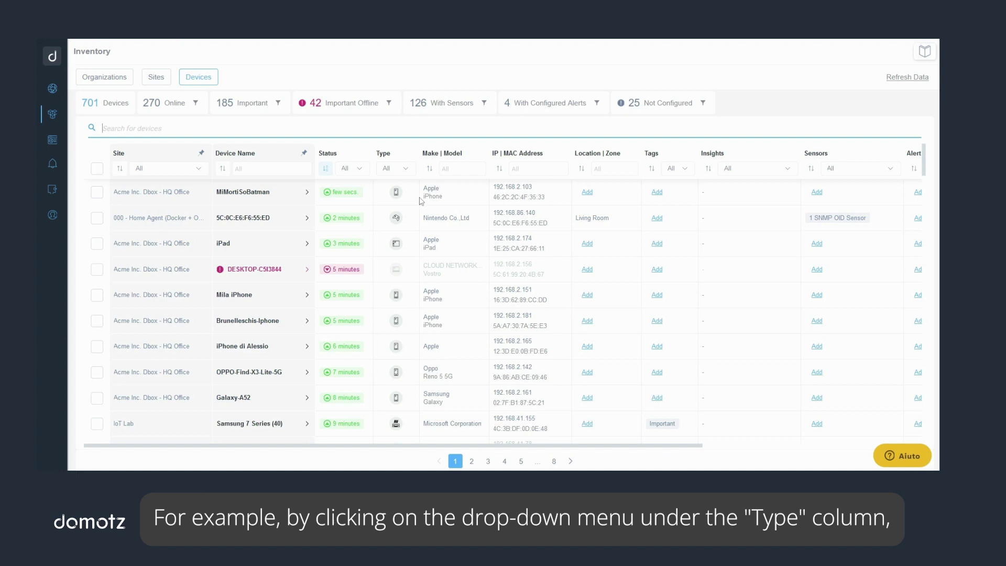
# - Try the Type filter with Printer & Fax, then Desktop, then clear it
pyautogui.click(409, 172)
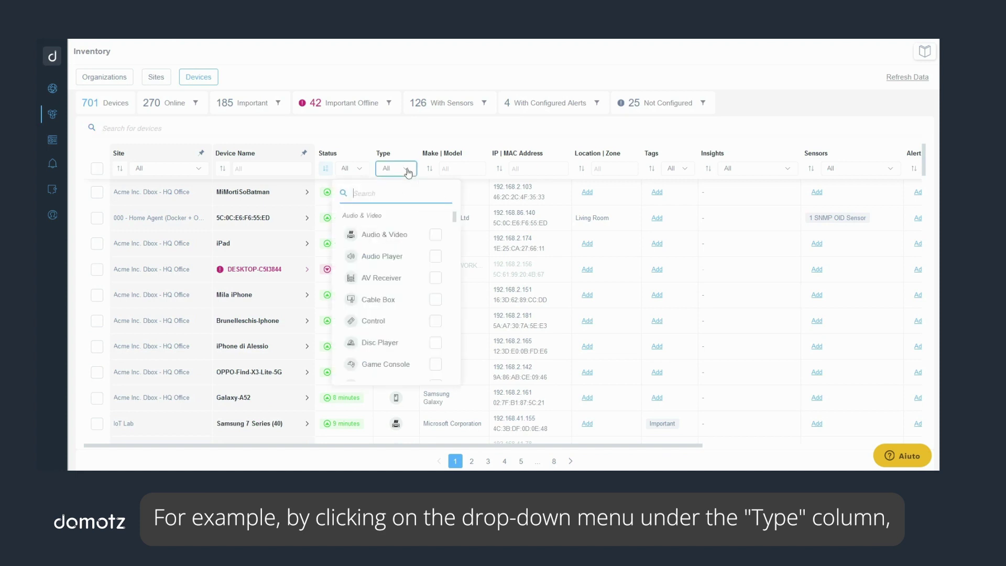
pyautogui.write('printer')
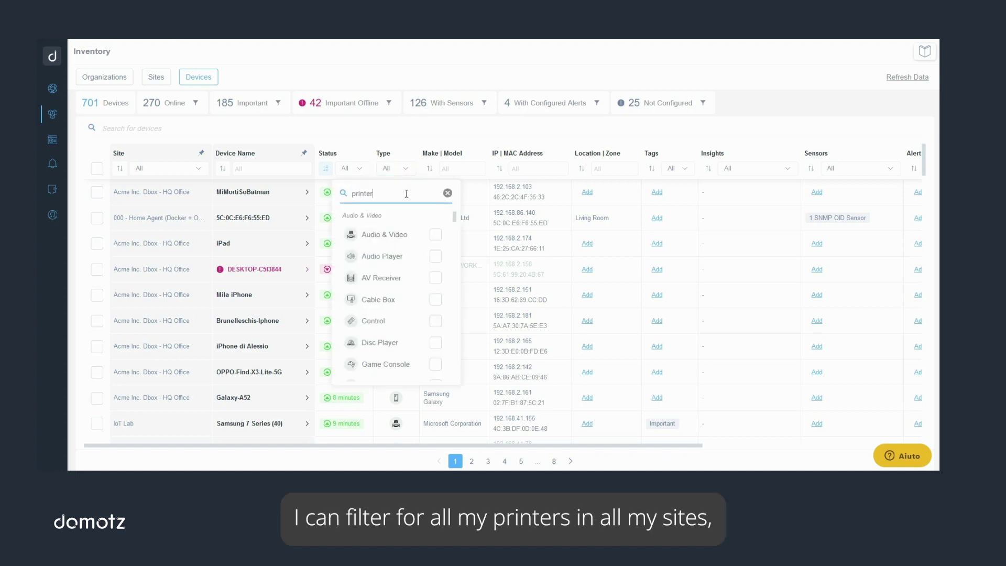
pyautogui.click(440, 243)
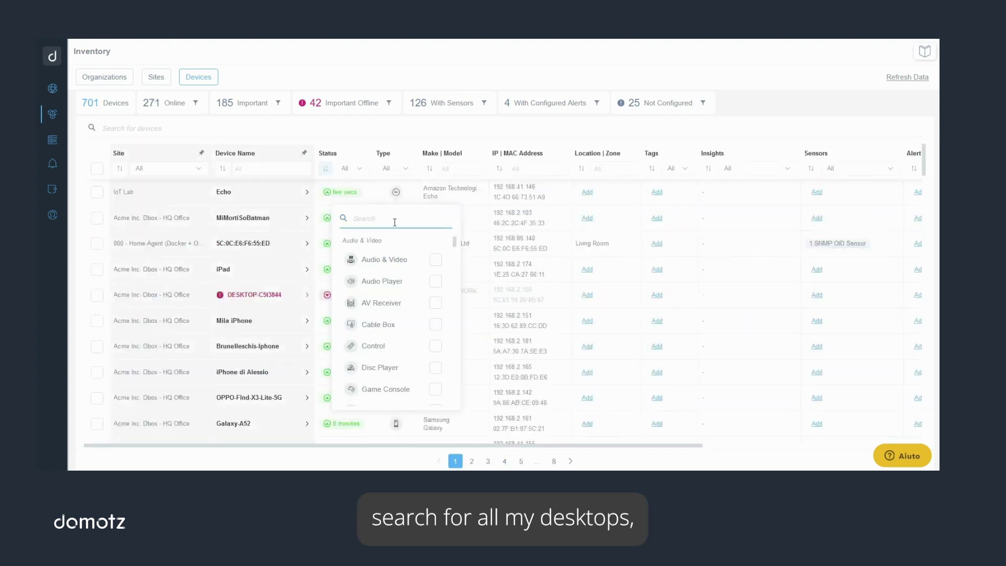
pyautogui.write('desk')
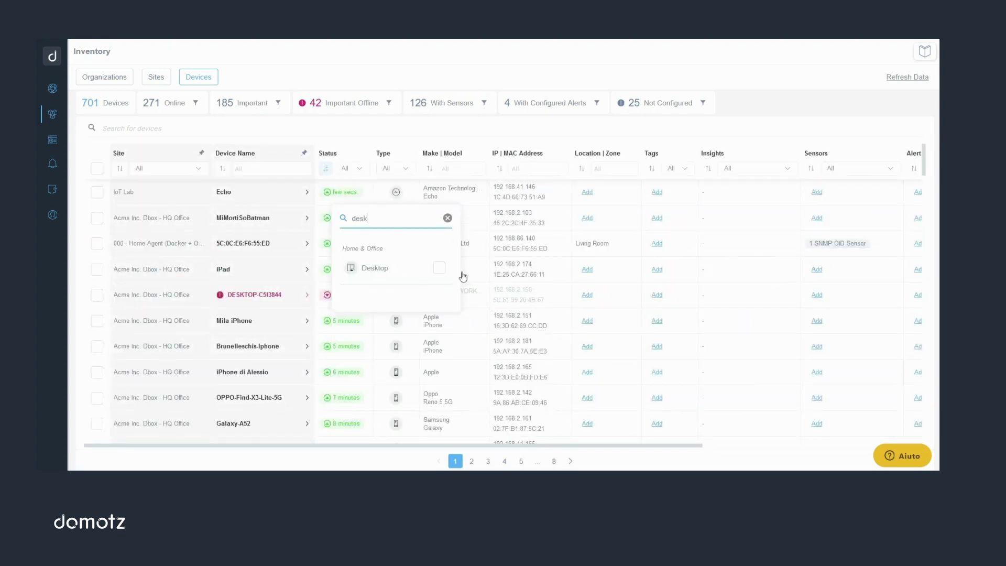
pyautogui.click(439, 268)
pyautogui.click(448, 218)
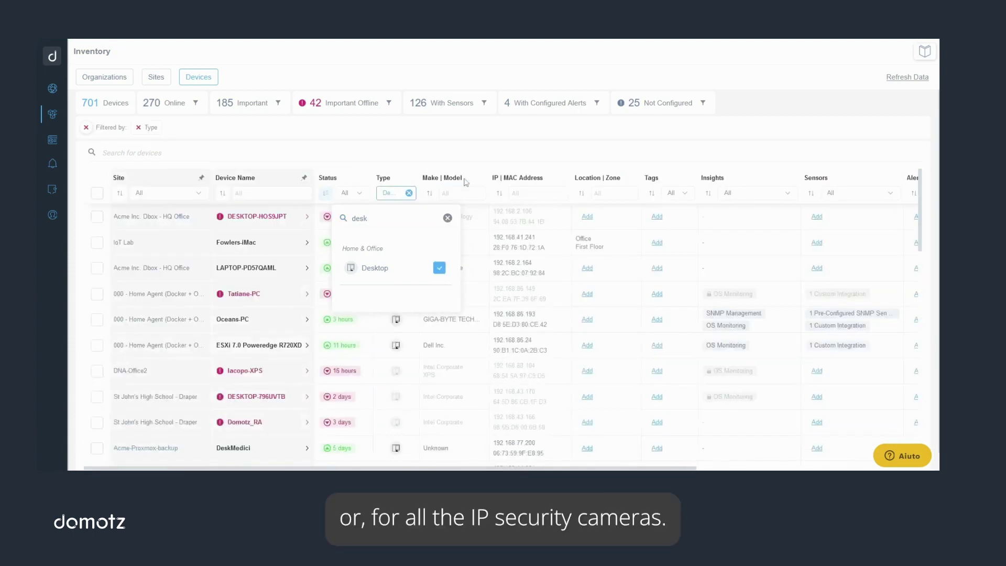
# - Search 'cam' in the Type filter and tick Camera to list only cameras
pyautogui.scroll(-5, 351, 267)
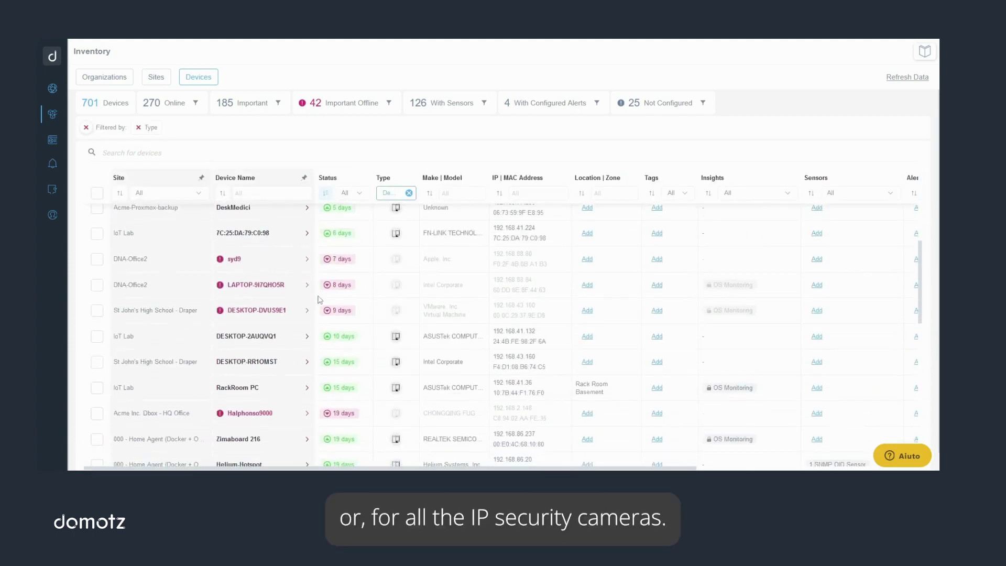
pyautogui.scroll(5, 387, 225)
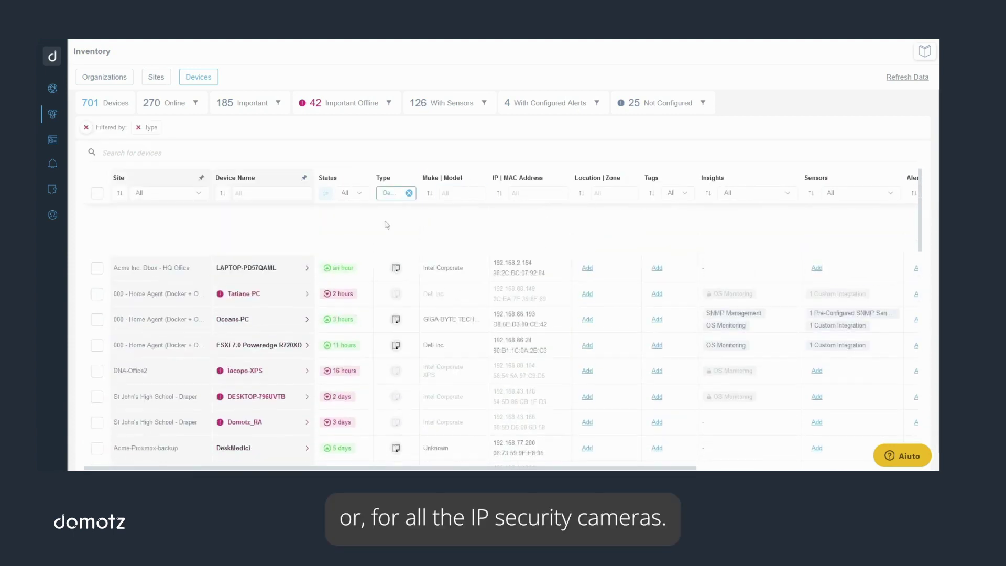
pyautogui.click(409, 196)
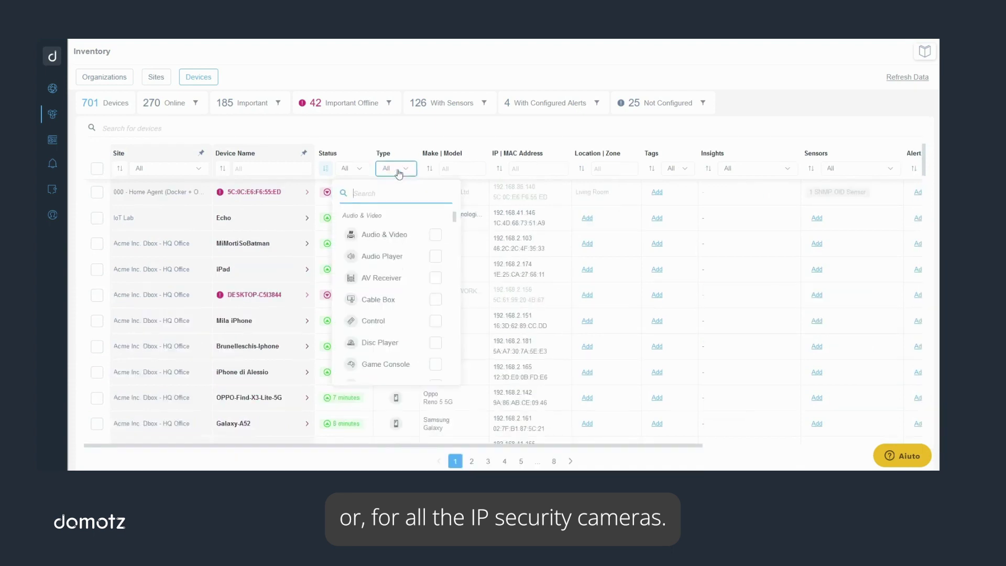
pyautogui.write('cam')
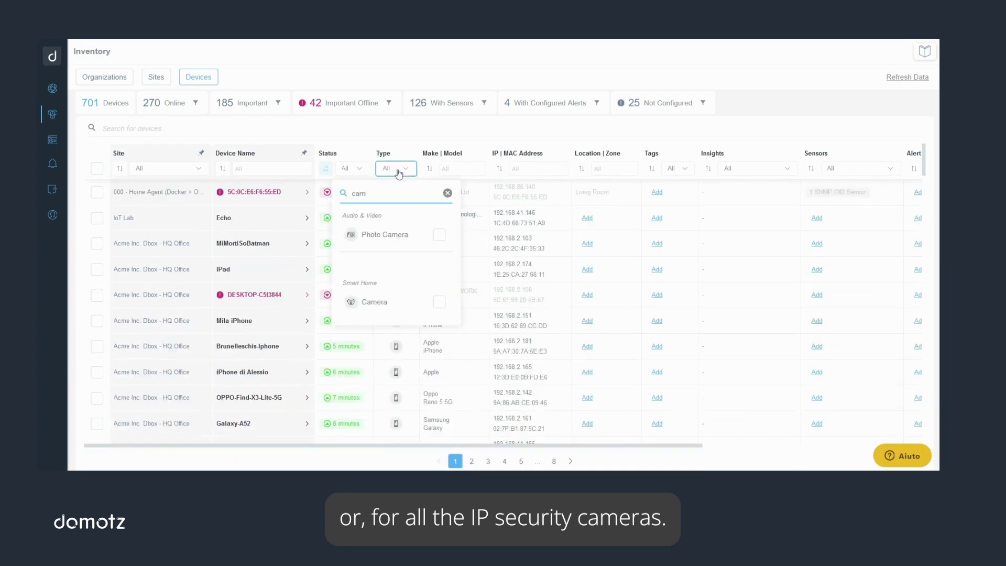
pyautogui.click(439, 302)
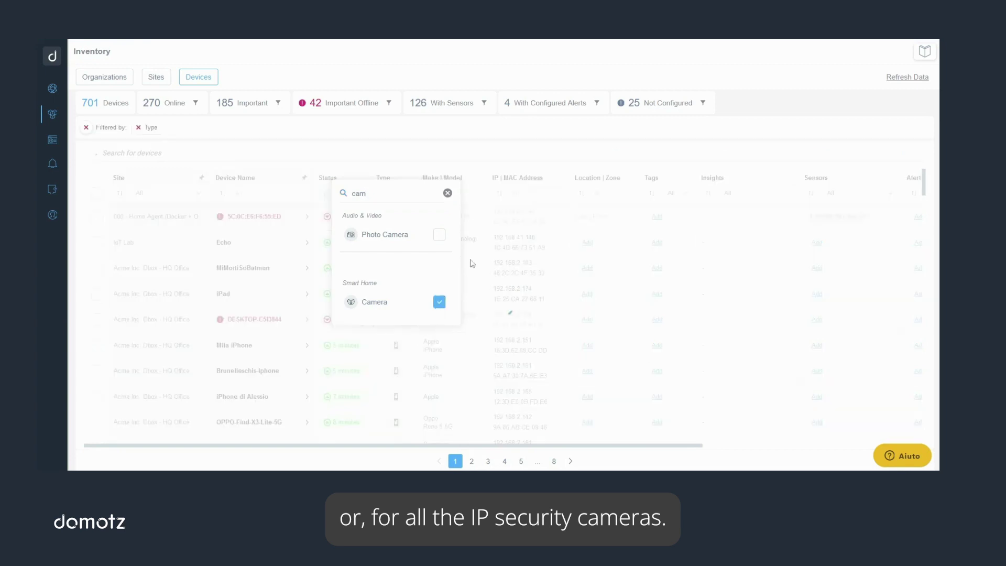
pyautogui.click(489, 168)
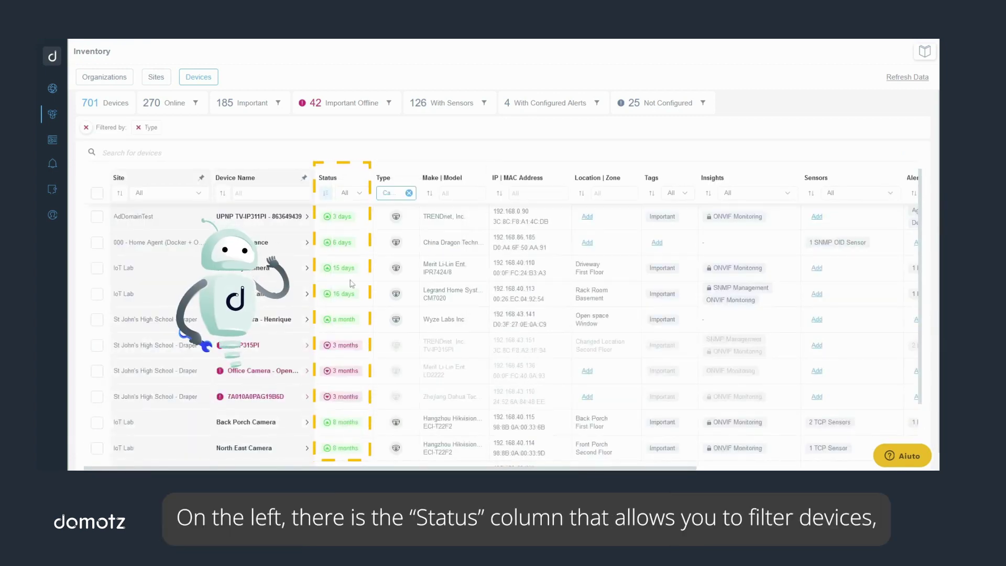
# - Check cameras by Online, then Offline status, then clear all filters to show all 701 devices
pyautogui.scroll(-1, 349, 237)
pyautogui.scroll(-2, 350, 259)
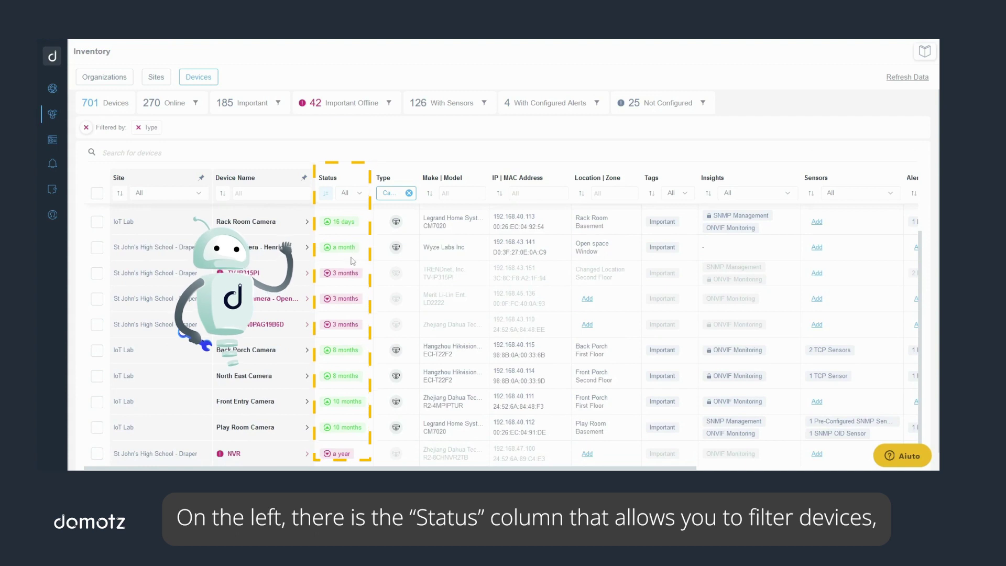
pyautogui.scroll(-1, 351, 281)
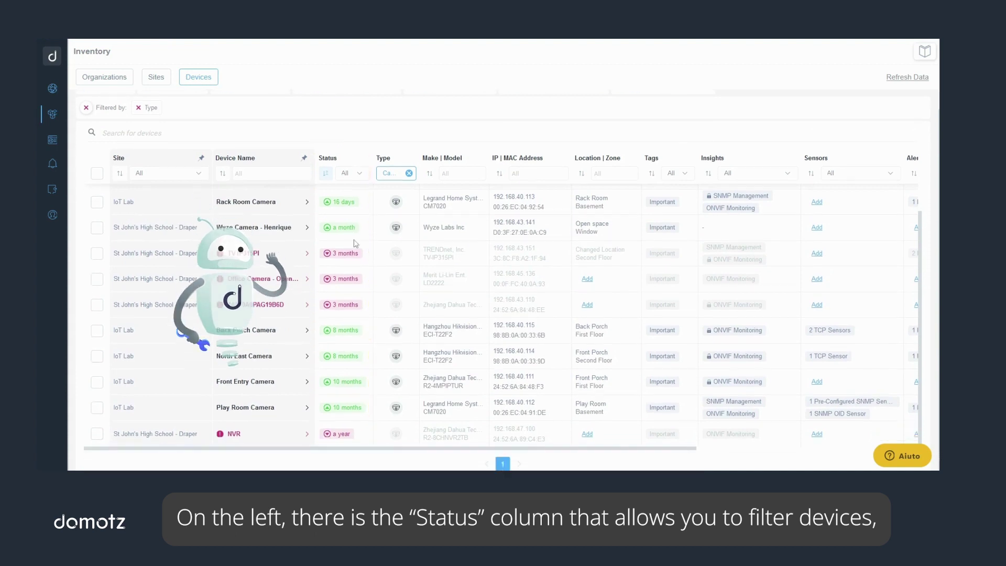
pyautogui.click(359, 173)
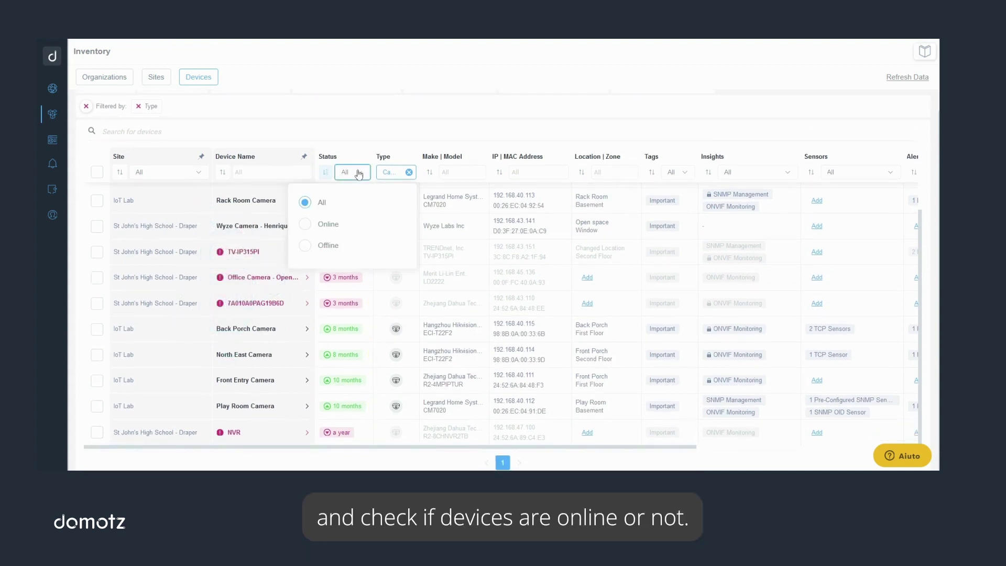
pyautogui.click(328, 229)
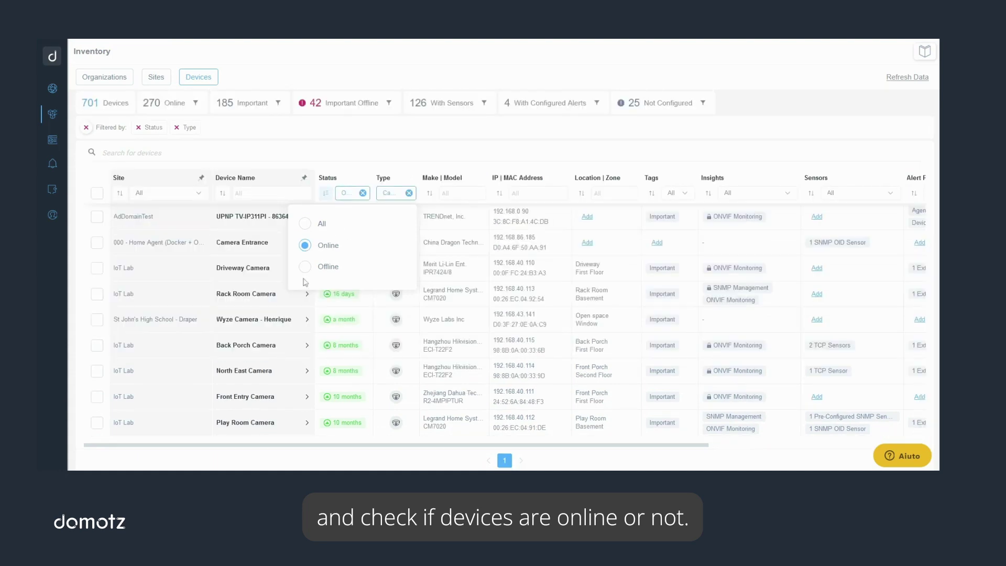
pyautogui.click(304, 266)
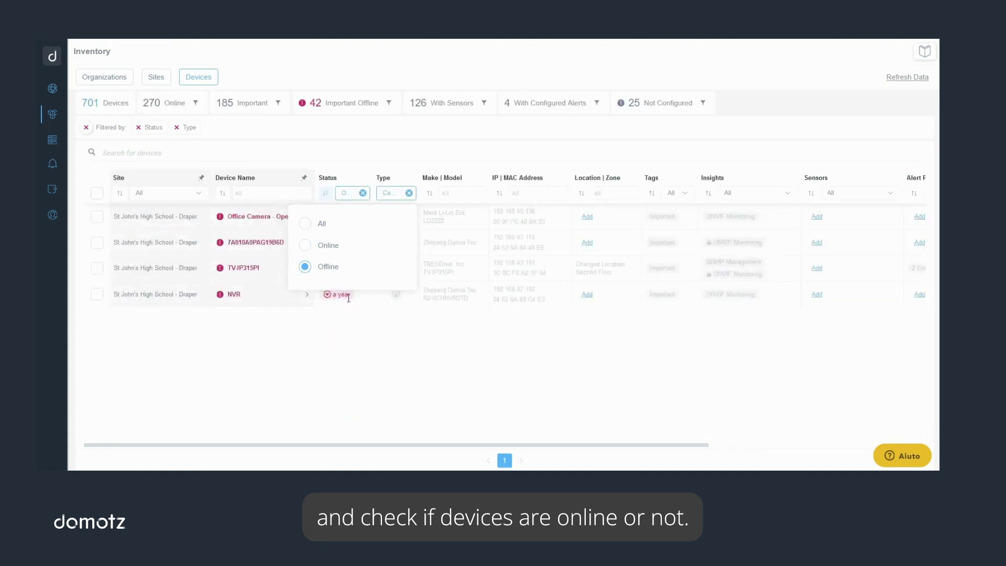
pyautogui.click(367, 362)
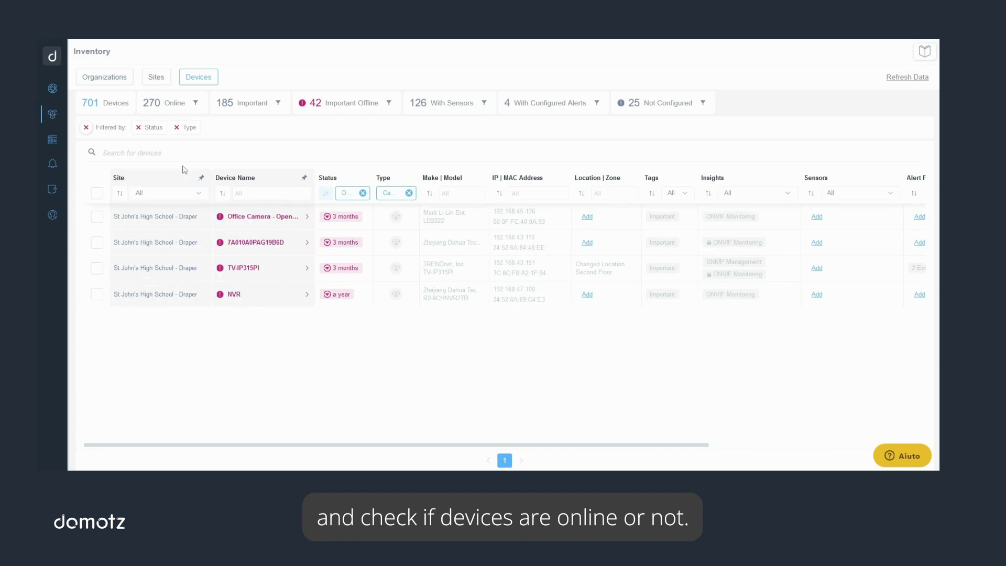
pyautogui.click(176, 128)
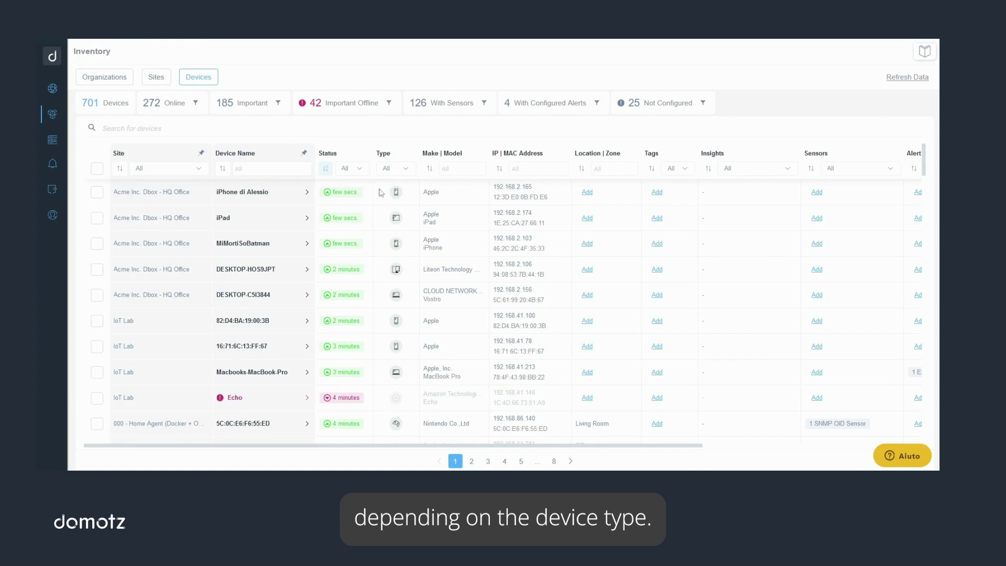
# - Filter the device Type to Printer & Fax
pyautogui.click(409, 169)
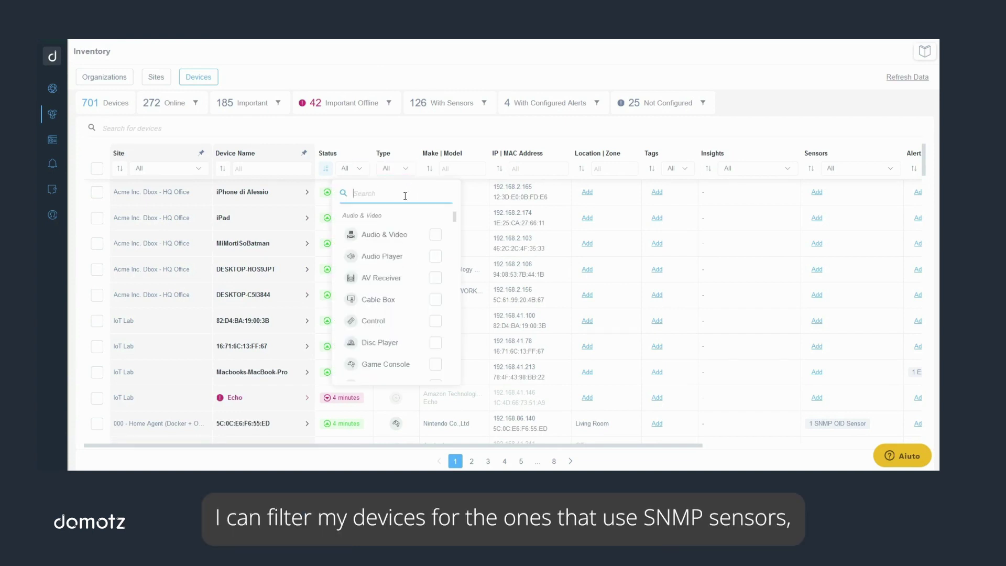
pyautogui.write('printer')
pyautogui.click(439, 243)
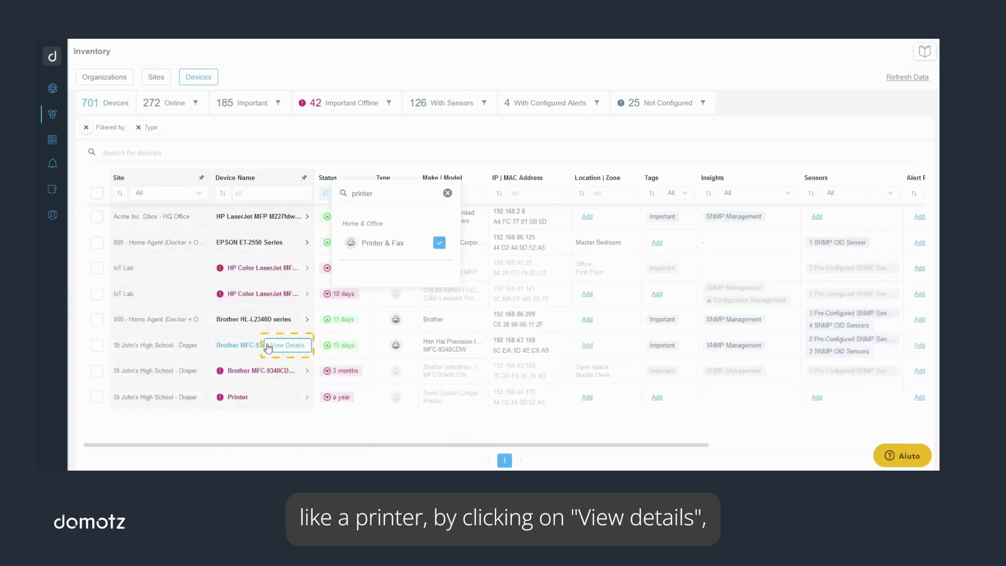
# - Review the Brother MFC-9340CDW's SNMP printer supply levels, then close its details
pyautogui.click(297, 345)
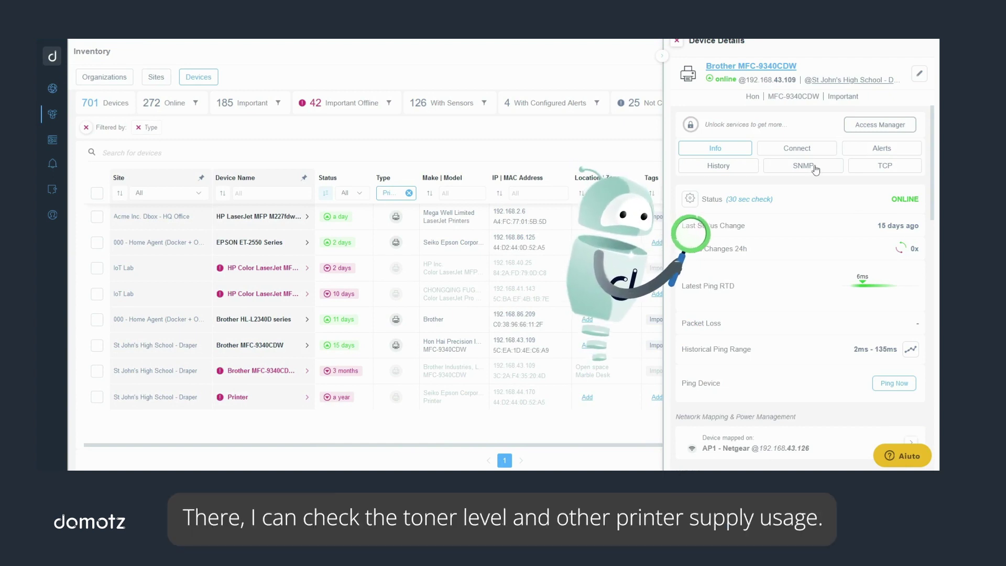
pyautogui.click(815, 169)
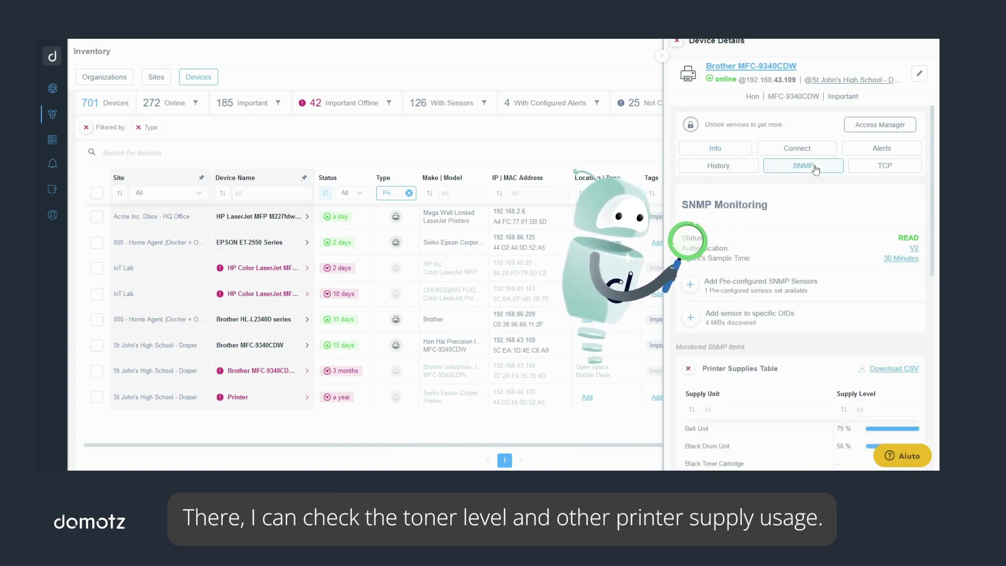
pyautogui.scroll(-3, 815, 174)
pyautogui.scroll(-2, 815, 174)
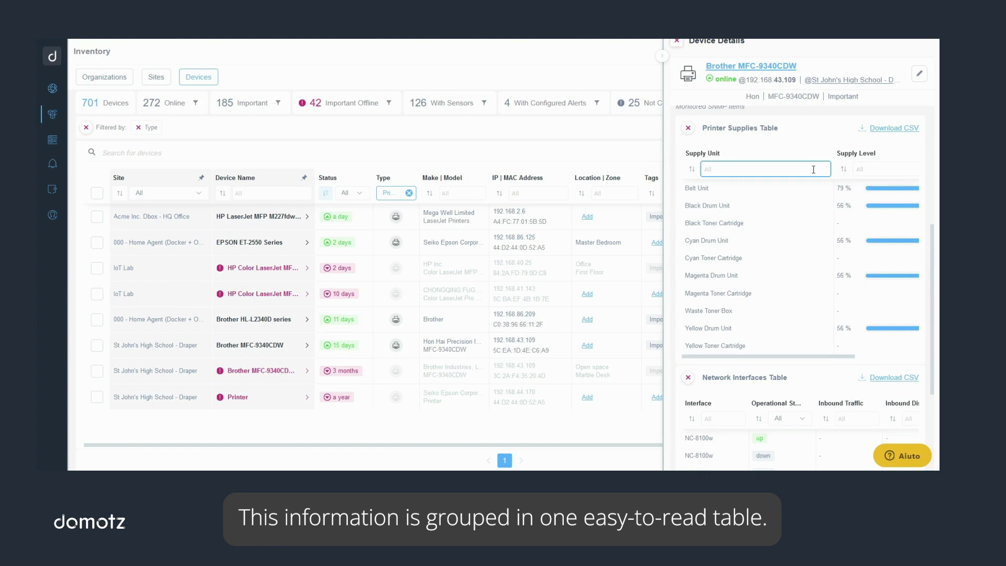
pyautogui.click(677, 41)
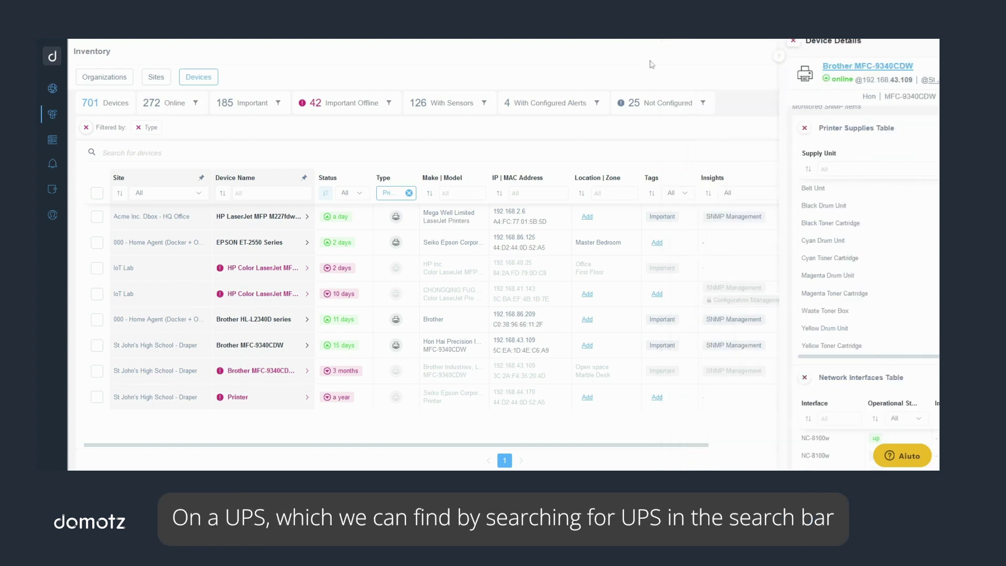
# - Clear the Type filter and search the device list for 'ups'
pyautogui.click(409, 193)
pyautogui.click(211, 135)
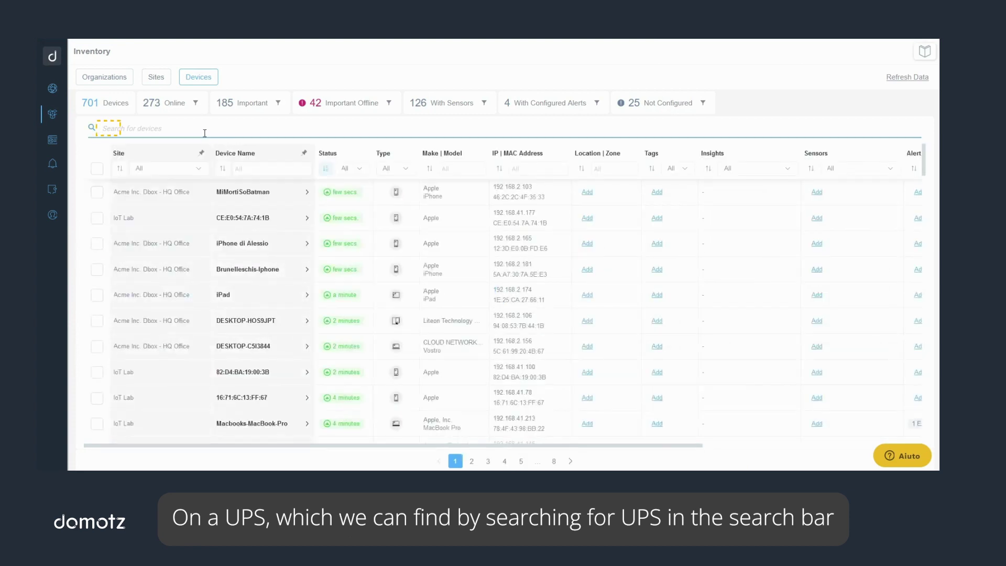
pyautogui.write('ups')
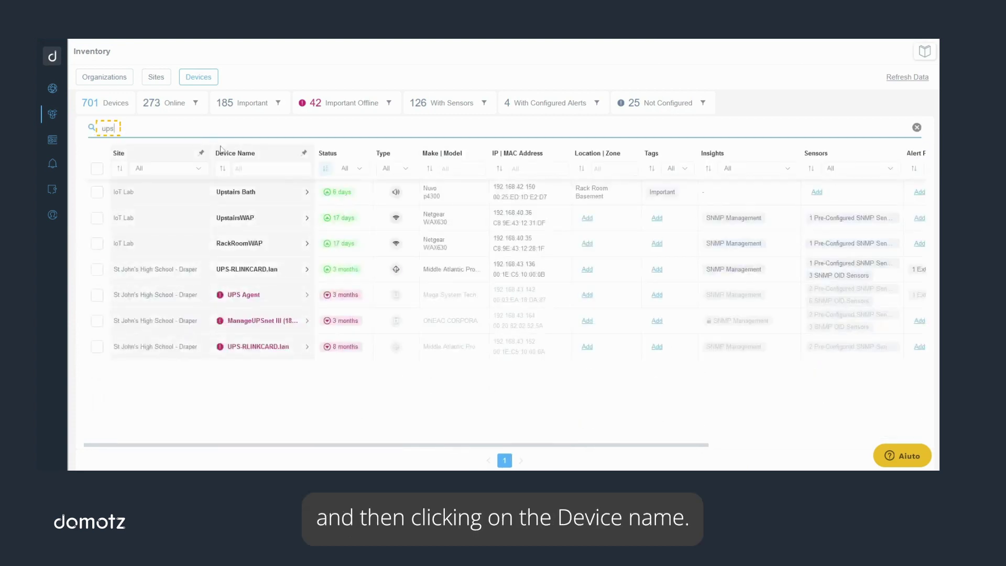
# - Show UPS-RLINKCARD.lan's SNMP readings: battery normal, 54.4 V DC, 33 °C, 100% charge
pyautogui.click(270, 272)
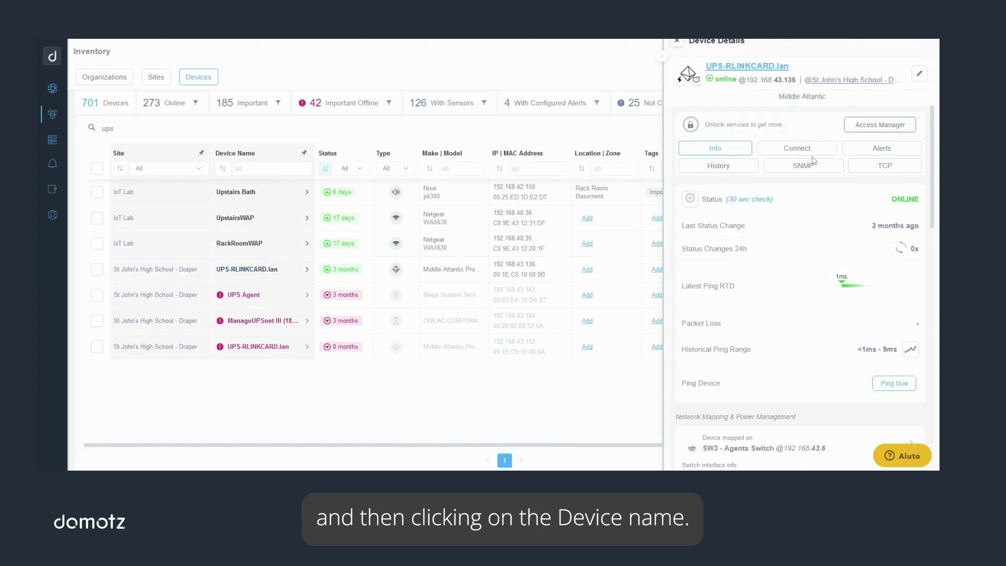
pyautogui.click(803, 166)
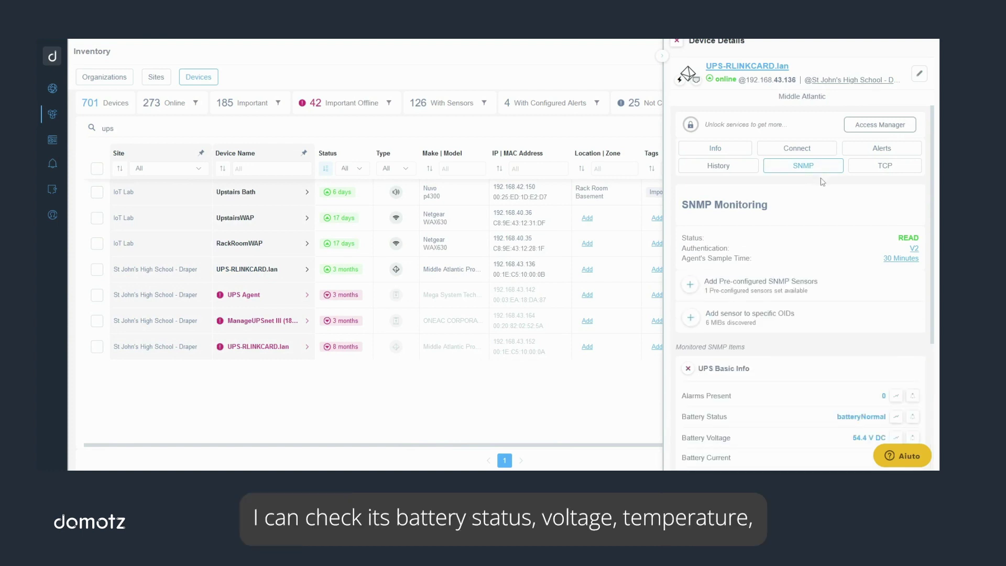
pyautogui.scroll(-1, 823, 182)
pyautogui.scroll(-3, 823, 183)
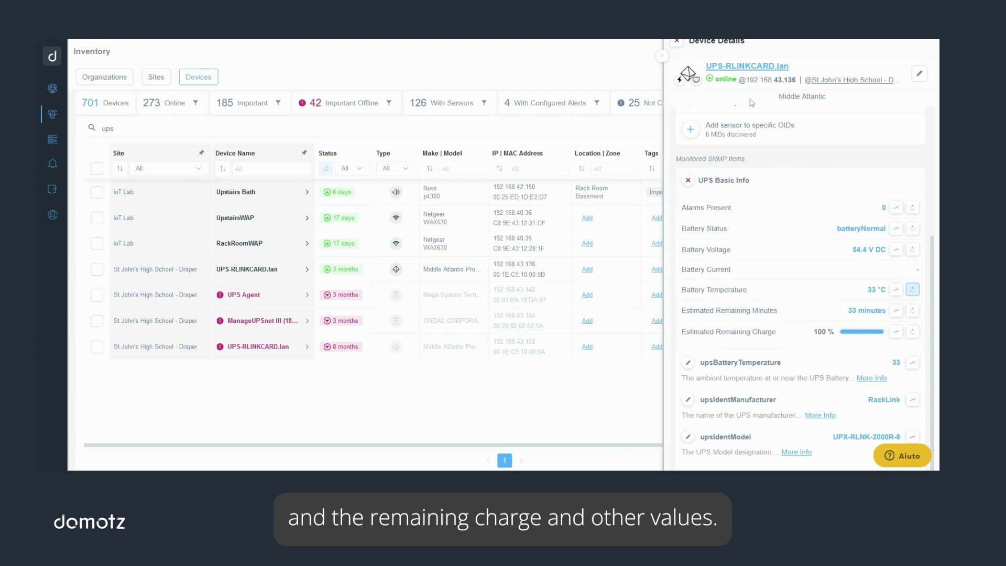
# - Close the UPS details and filter the device Type to NAS
pyautogui.click(682, 48)
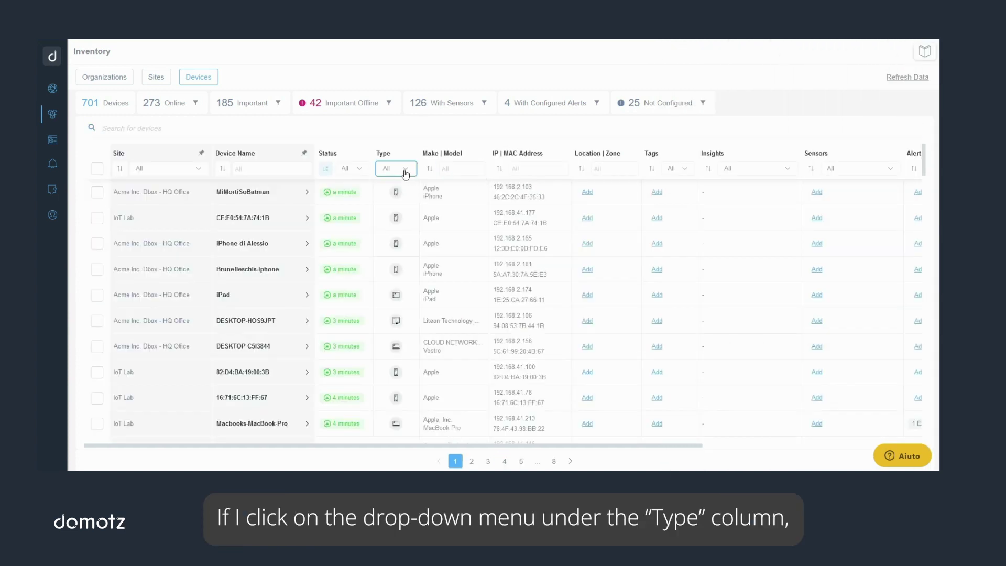
pyautogui.click(396, 168)
pyautogui.write('n')
pyautogui.press('BackSpace')
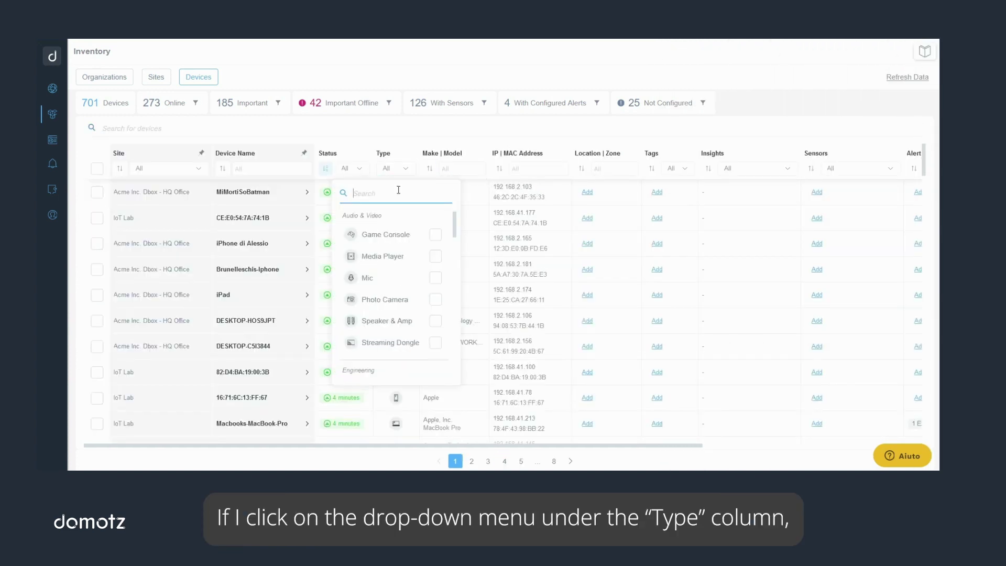
pyautogui.write('nas')
pyautogui.click(440, 251)
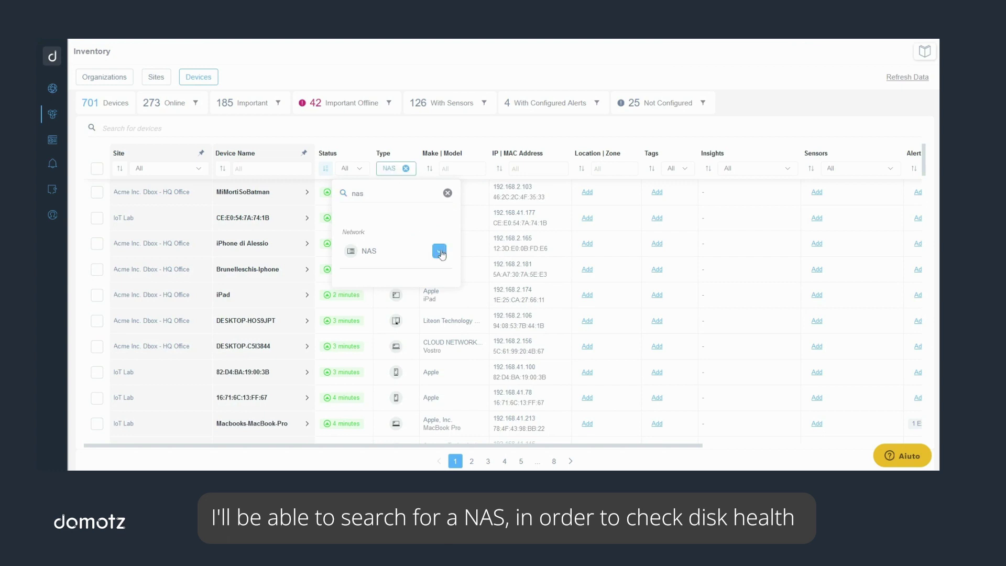
# - Review the Synology NAS's SNMP Disks and Partitions tables
pyautogui.click(231, 294)
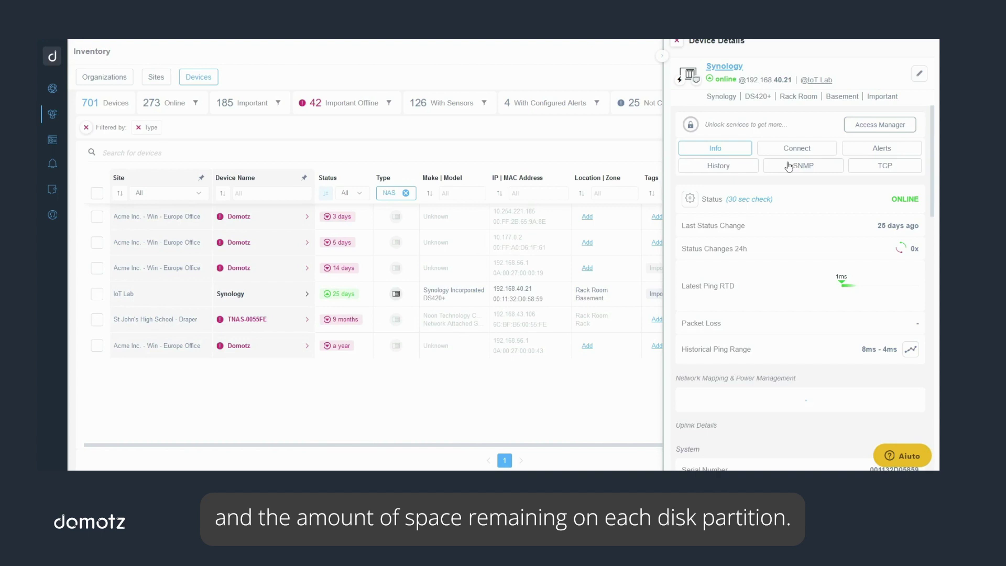
pyautogui.click(744, 172)
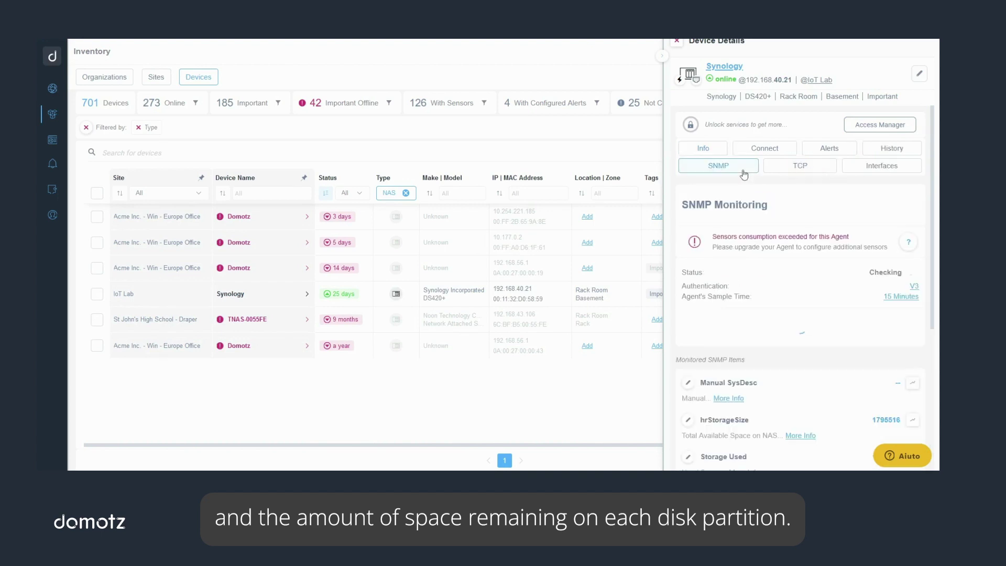
pyautogui.scroll(-1, 837, 246)
pyautogui.scroll(-5, 837, 246)
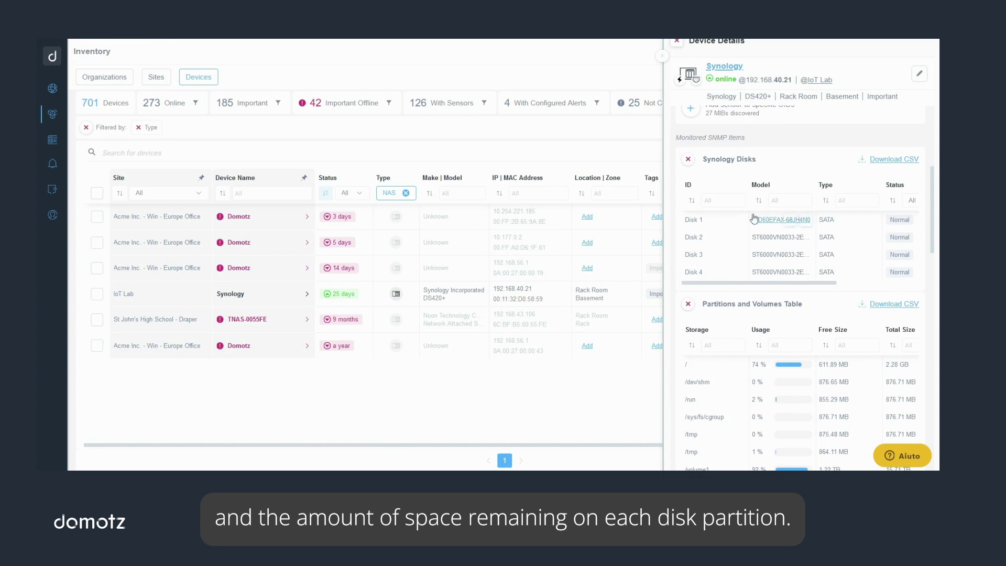
pyautogui.scroll(-1, 761, 220)
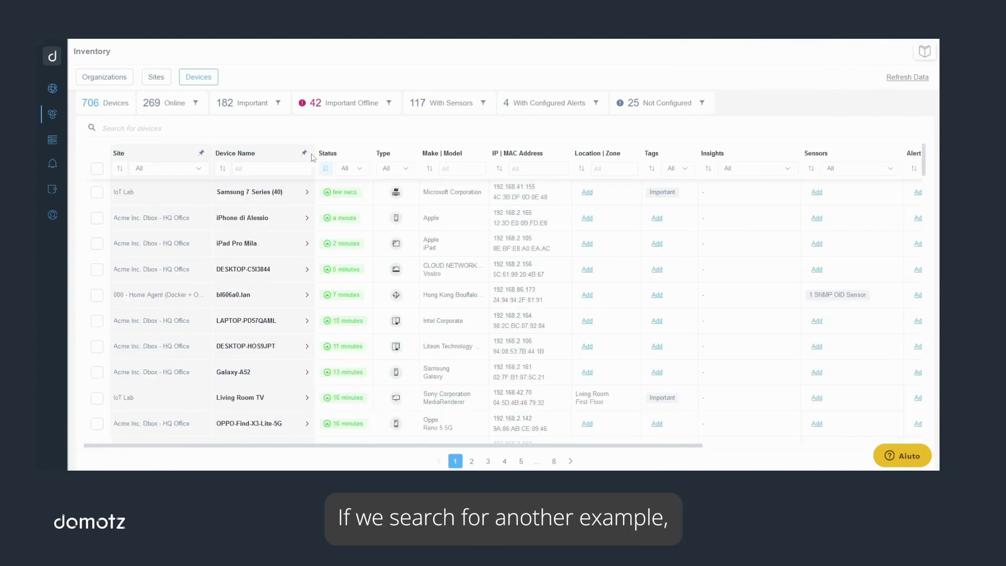
pyautogui.click(457, 166)
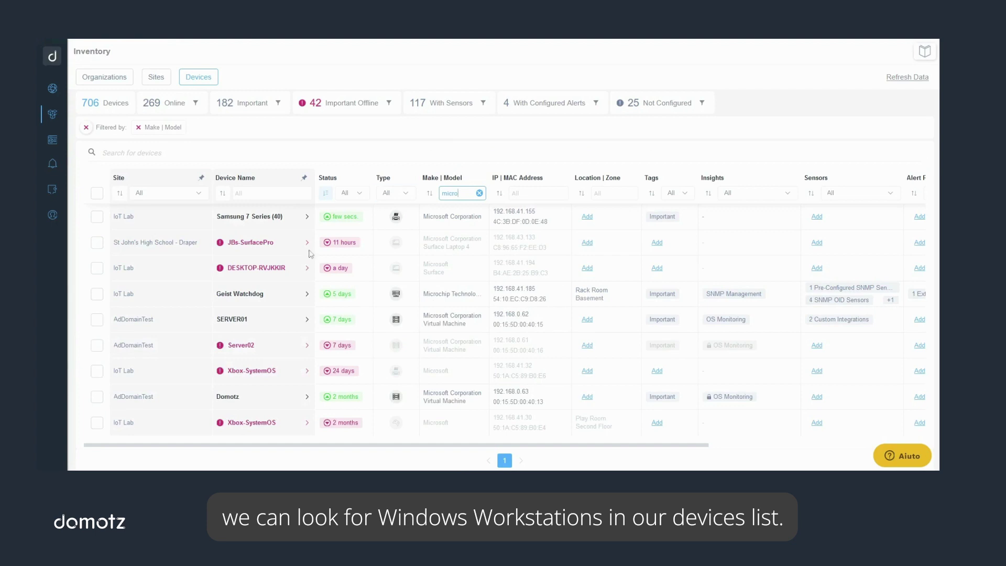
# - View SERVER01's System tab: Windows Server 2019 Datacenter Evaluation, 2.71 GB memory at 66%, and disks
pyautogui.click(233, 321)
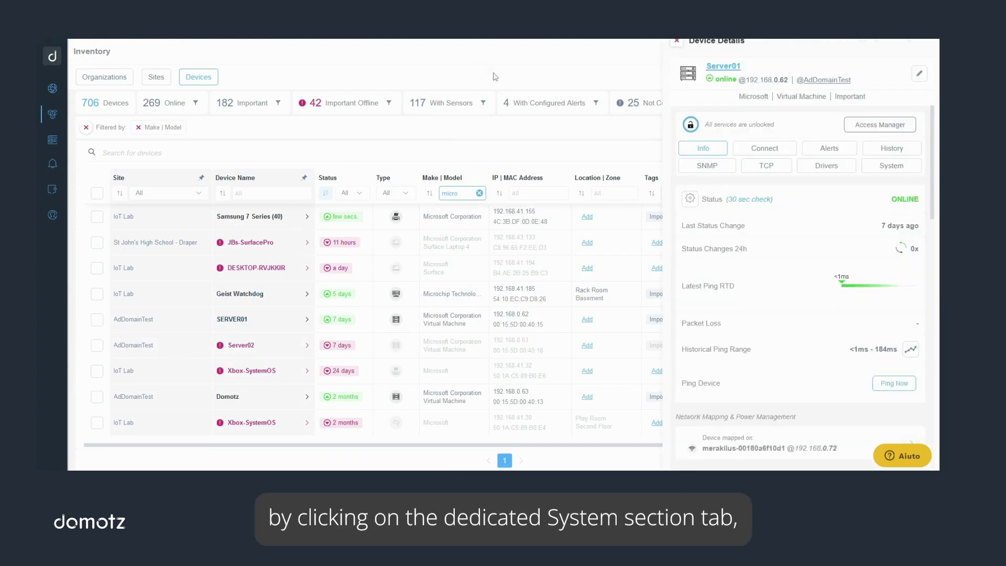
pyautogui.click(886, 168)
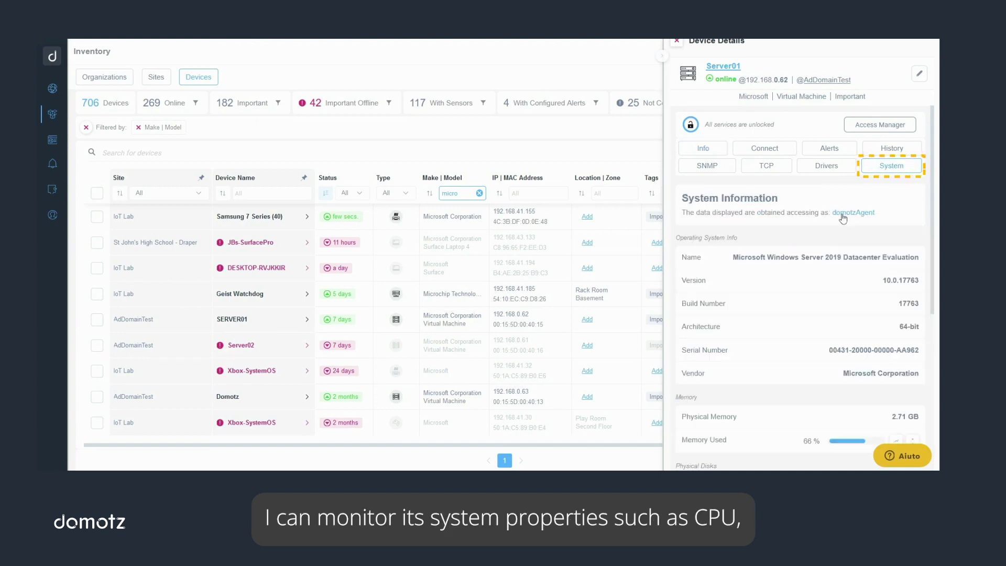
pyautogui.scroll(-3, 841, 221)
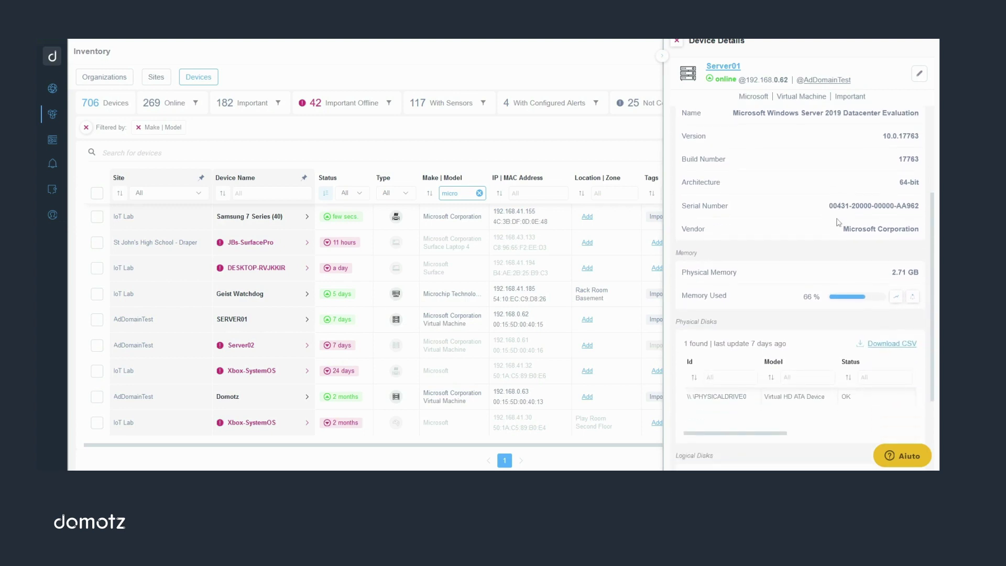
pyautogui.scroll(-3, 838, 222)
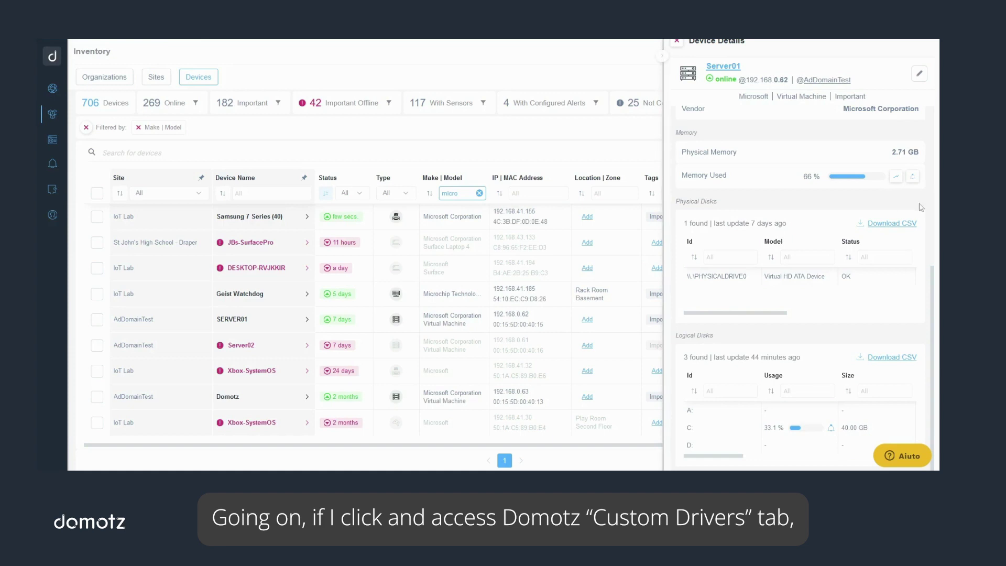
pyautogui.scroll(5, 890, 230)
# - Review SERVER01's Drivers tab: Windows Update List and Count with 1 important missing update, pending reboot
pyautogui.scroll(2, 843, 260)
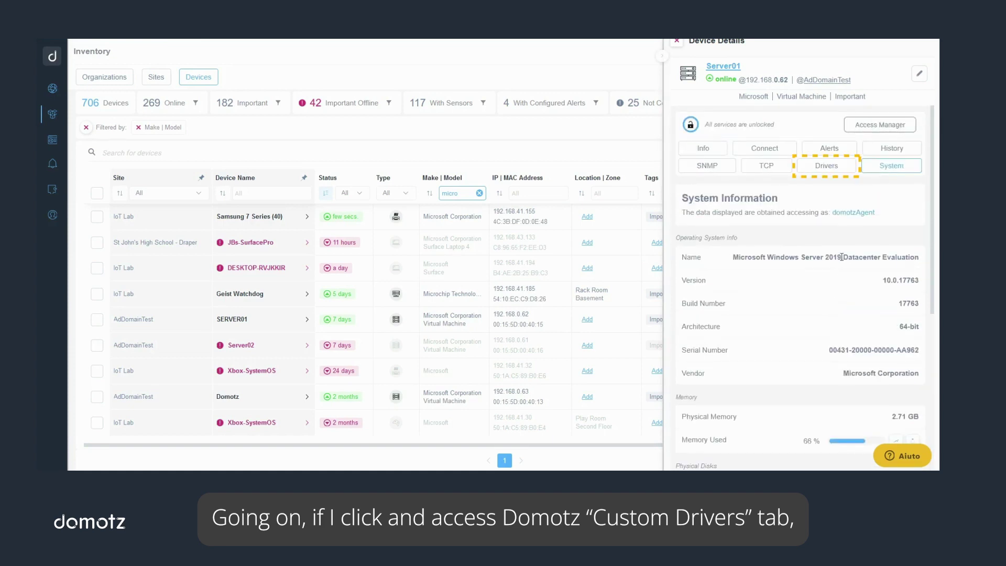
pyautogui.click(834, 168)
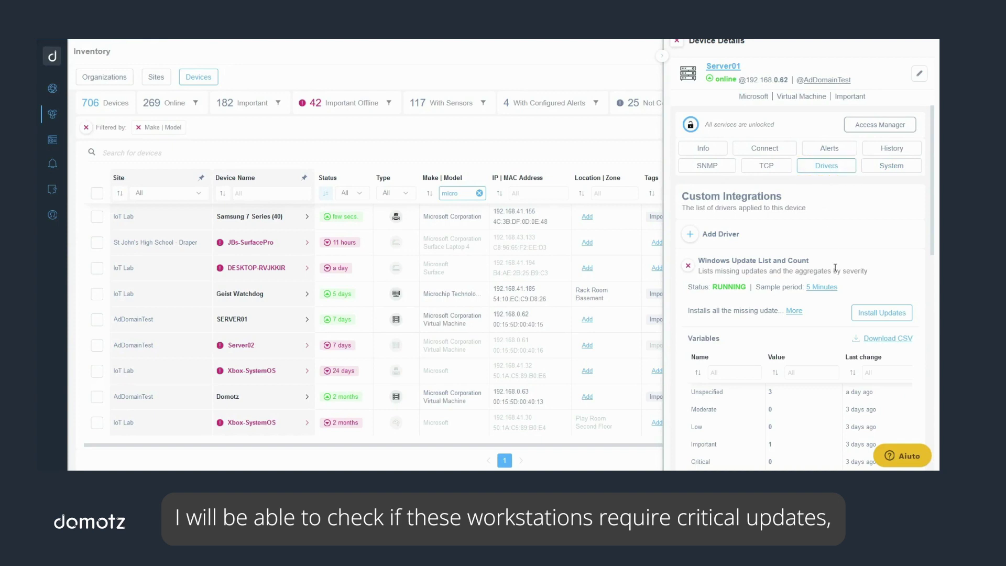
pyautogui.scroll(-2, 834, 299)
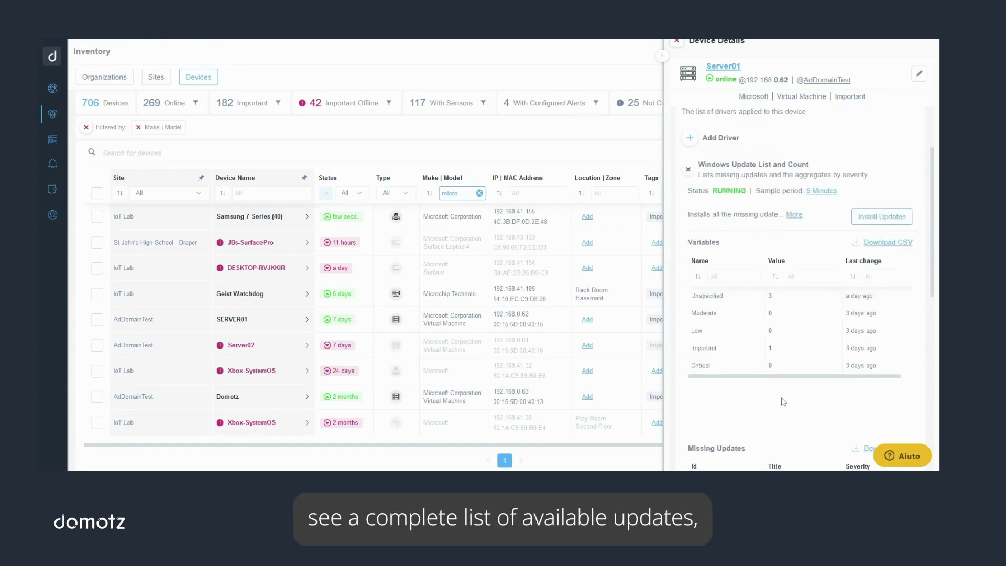
pyautogui.scroll(-2, 784, 402)
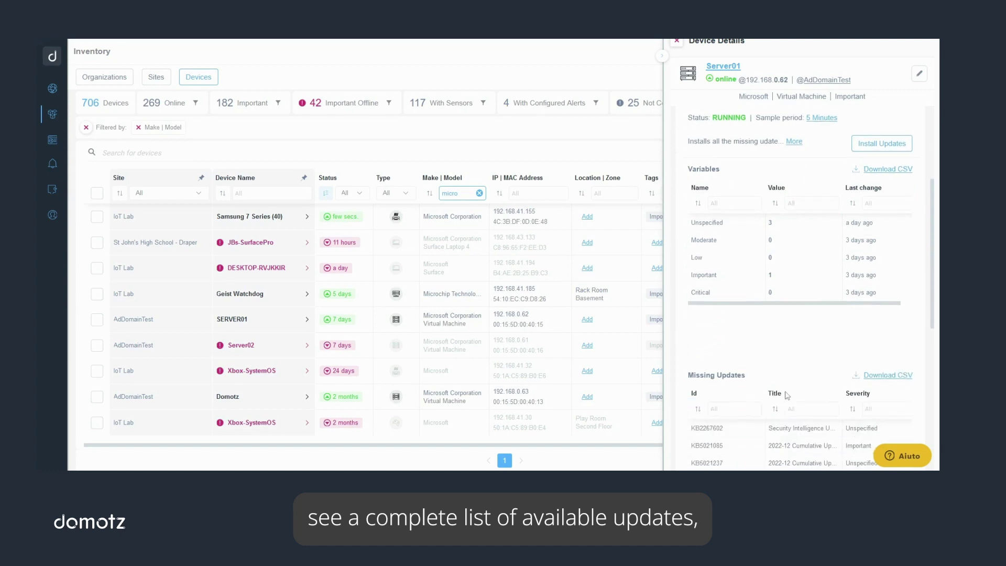
pyautogui.scroll(-1, 787, 346)
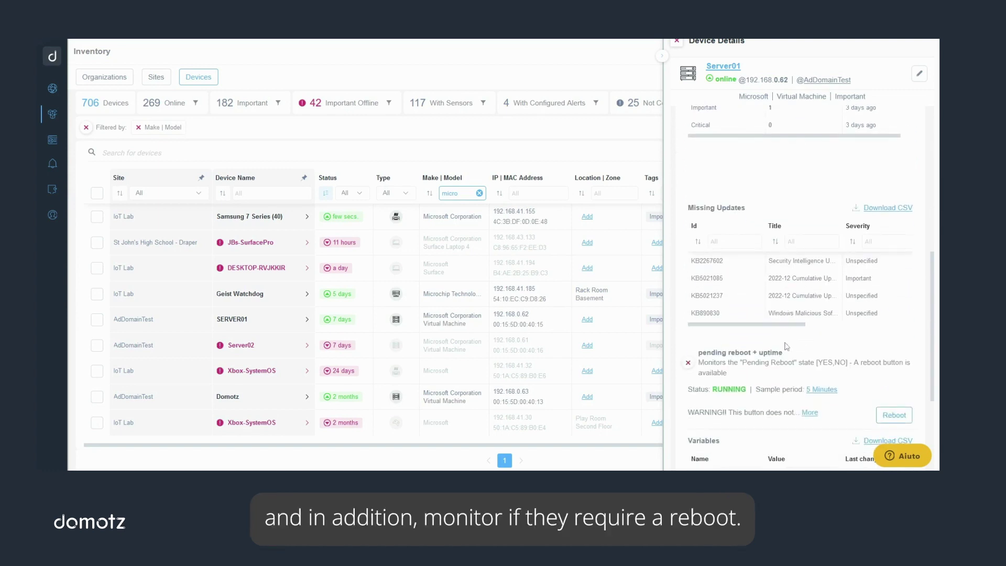
pyautogui.scroll(-1, 787, 346)
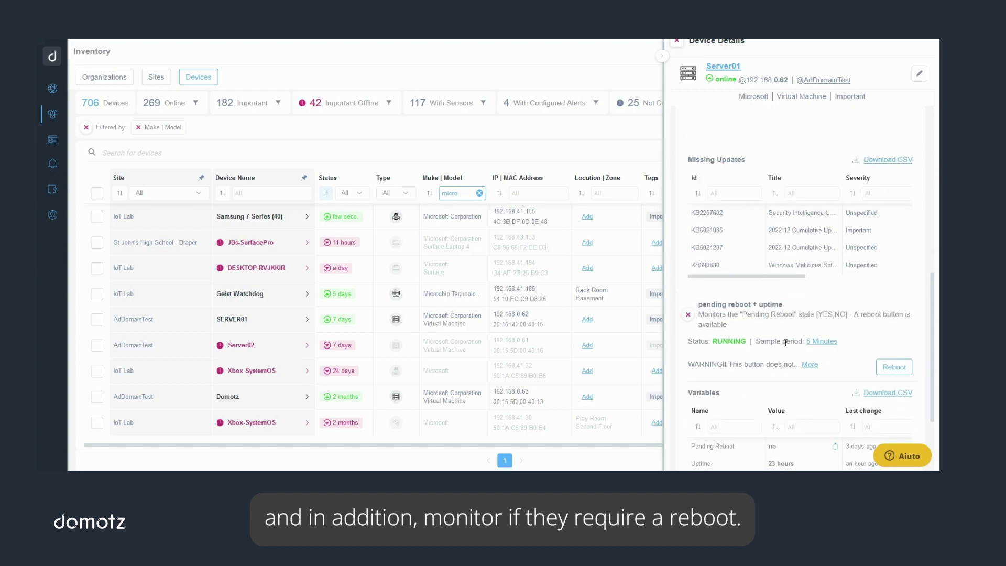
pyautogui.scroll(-1, 786, 345)
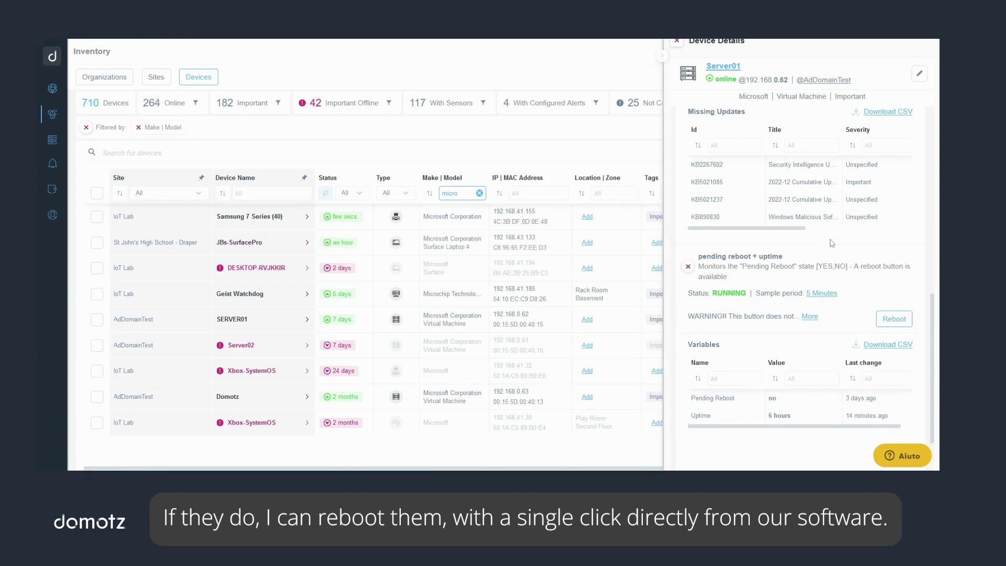
pyautogui.scroll(7, 830, 245)
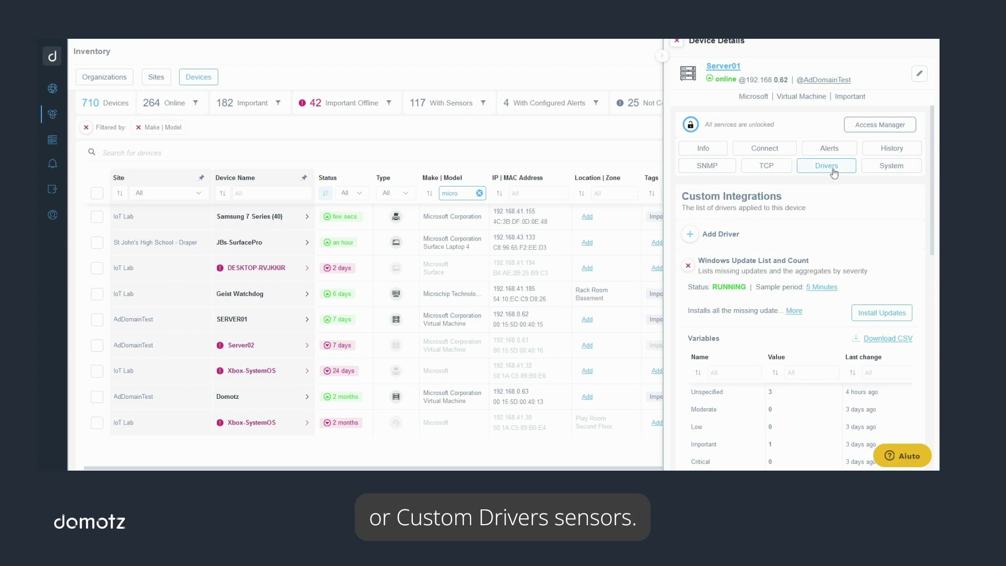
# - Back on SERVER01's System tab, preview a Memory Used alert, then view logical disk C: at 33.2%
pyautogui.click(893, 167)
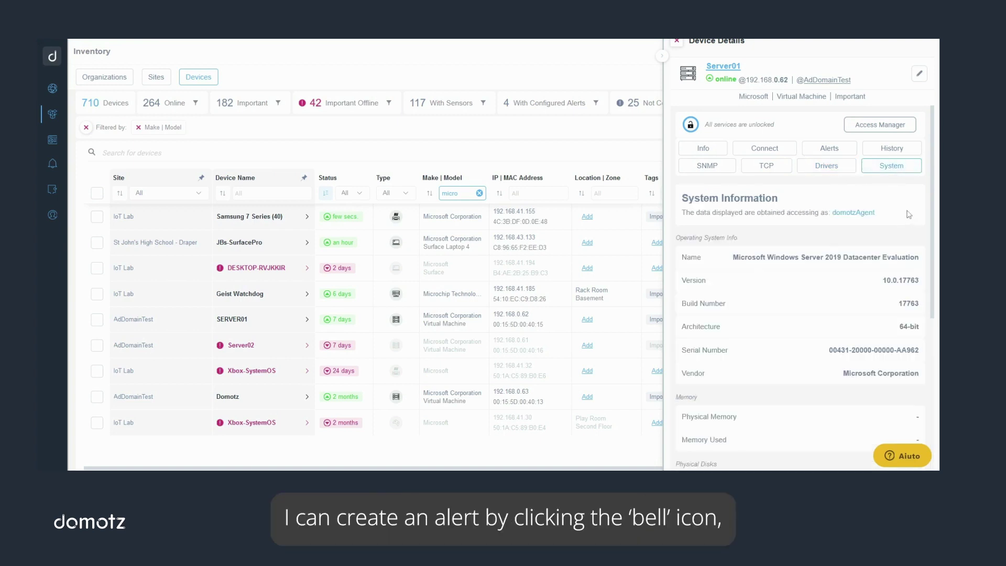
pyautogui.scroll(-4, 910, 215)
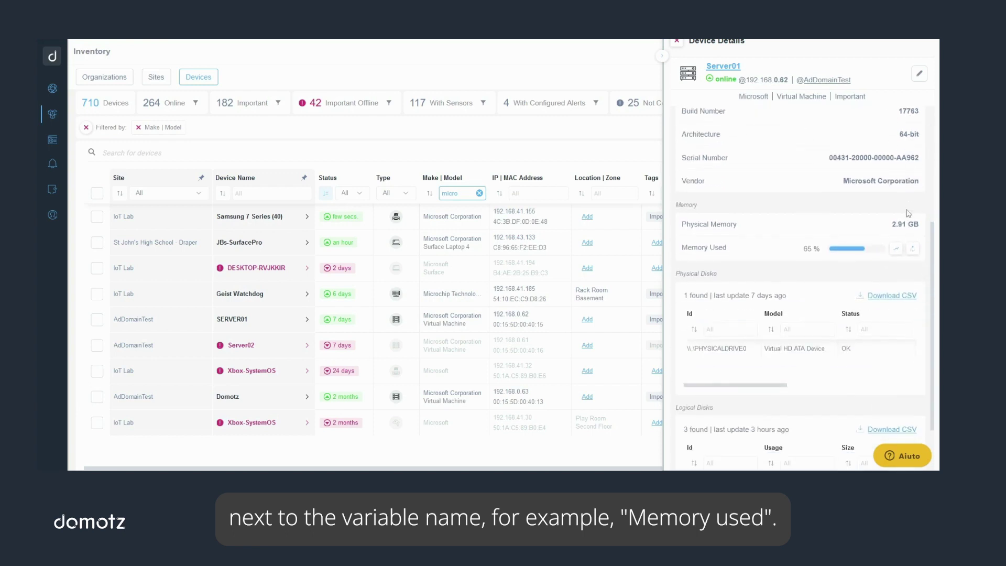
pyautogui.click(914, 254)
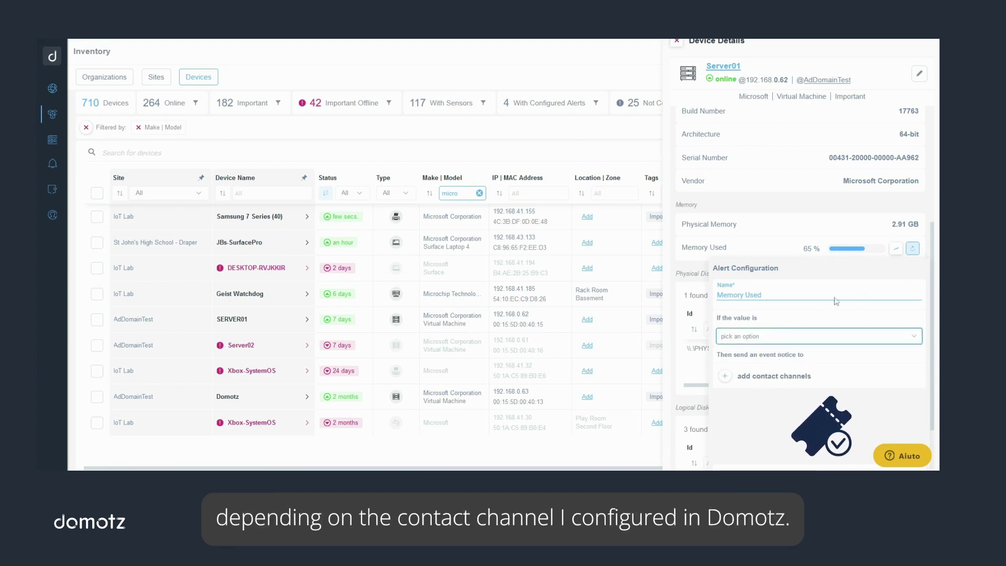
pyautogui.scroll(-2, 852, 209)
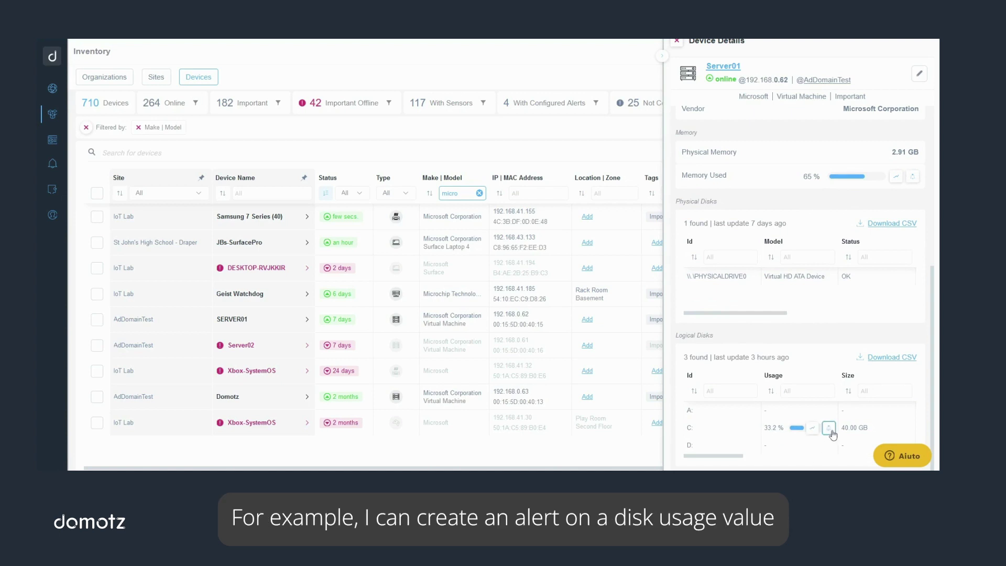
# - Start a drive C: usage alert with condition Is Greater Than Or Equal To 85
pyautogui.click(830, 431)
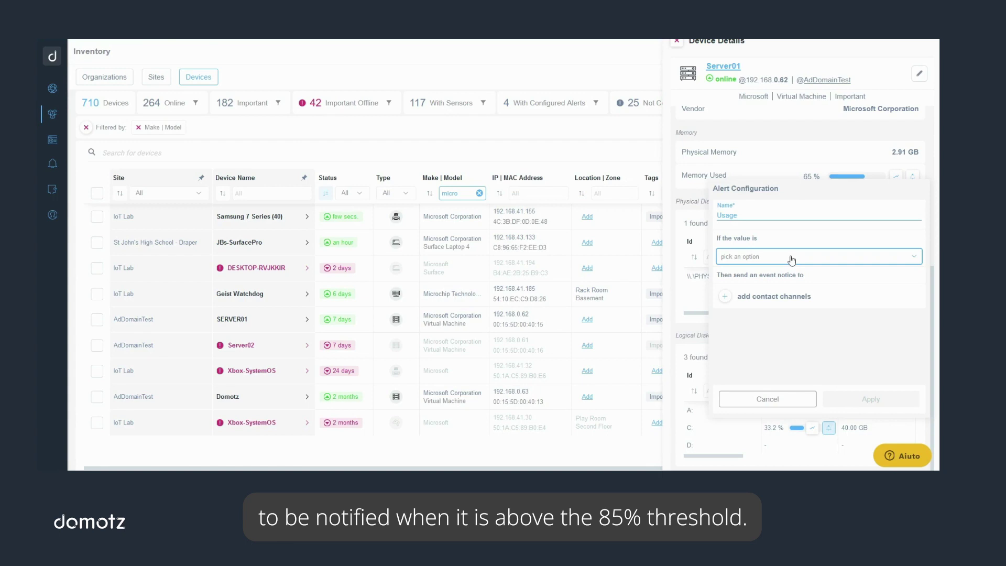
pyautogui.click(791, 260)
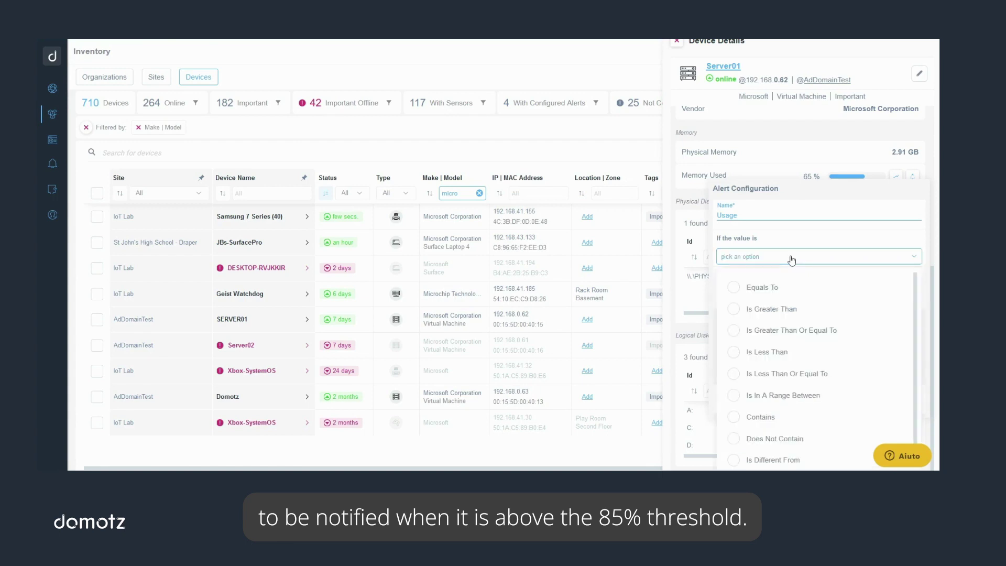
pyautogui.click(740, 334)
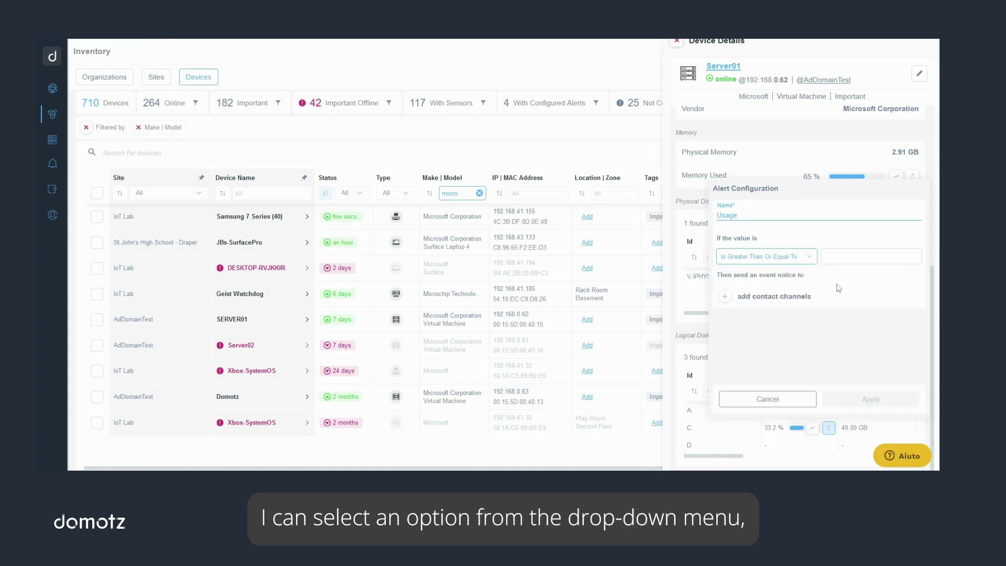
pyautogui.click(844, 258)
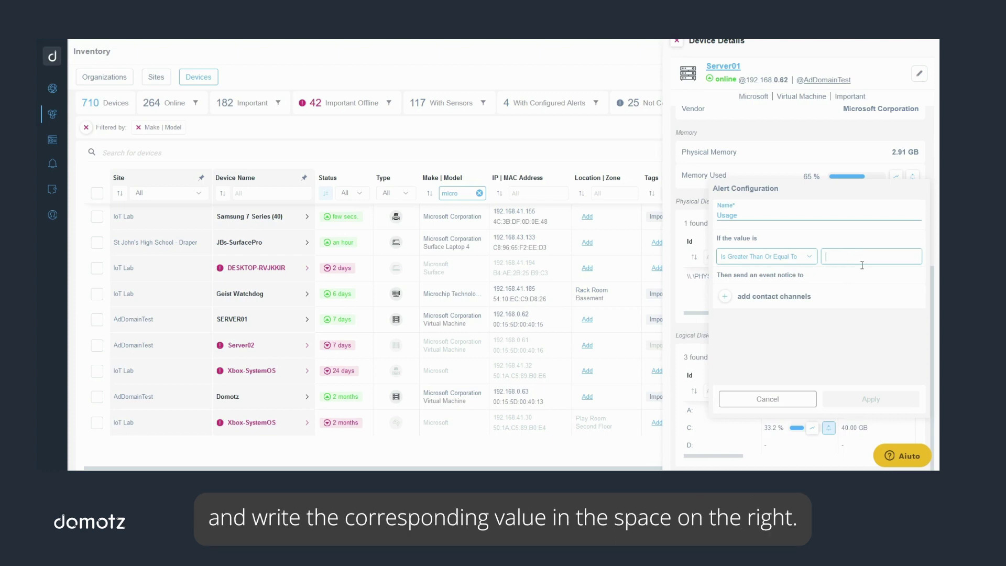
pyautogui.write('85')
# - Add the e-mail contact channel to the alert and apply it
pyautogui.click(727, 296)
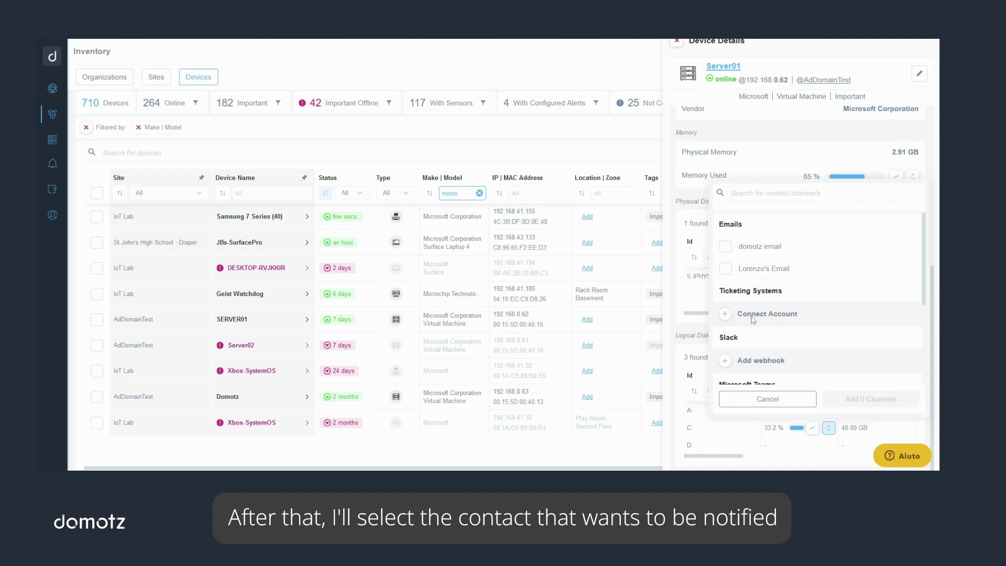
pyautogui.click(727, 269)
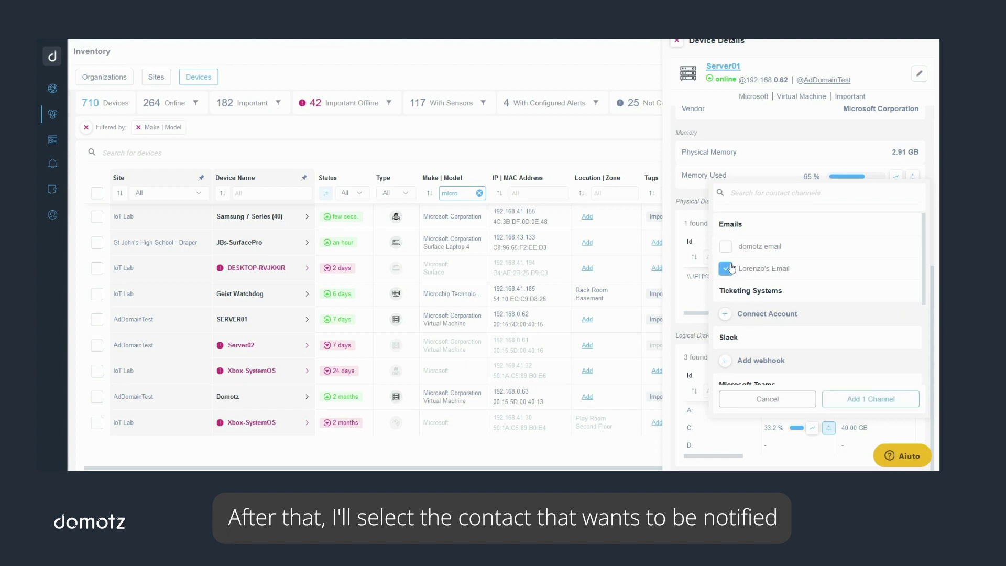
pyautogui.click(871, 398)
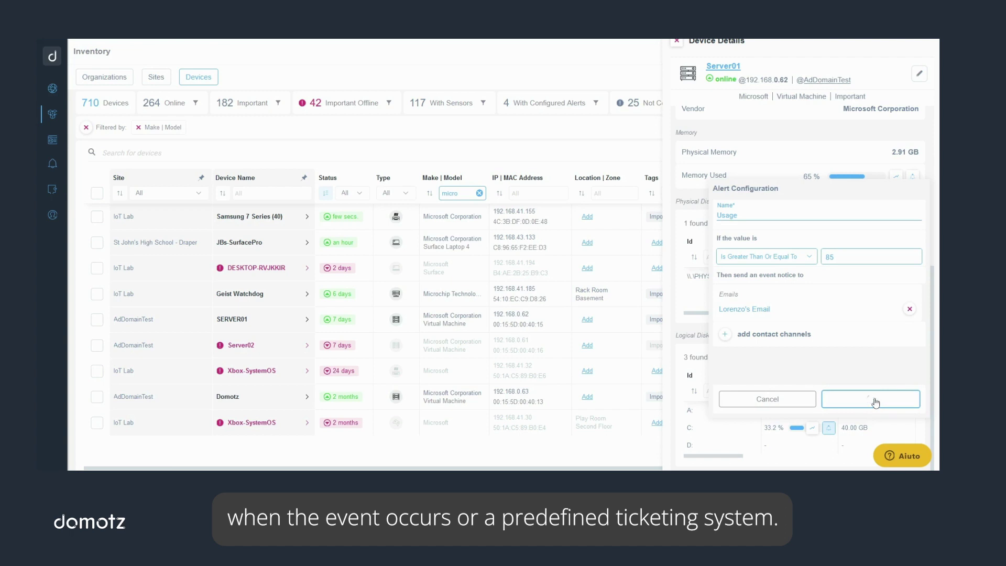
pyautogui.click(829, 430)
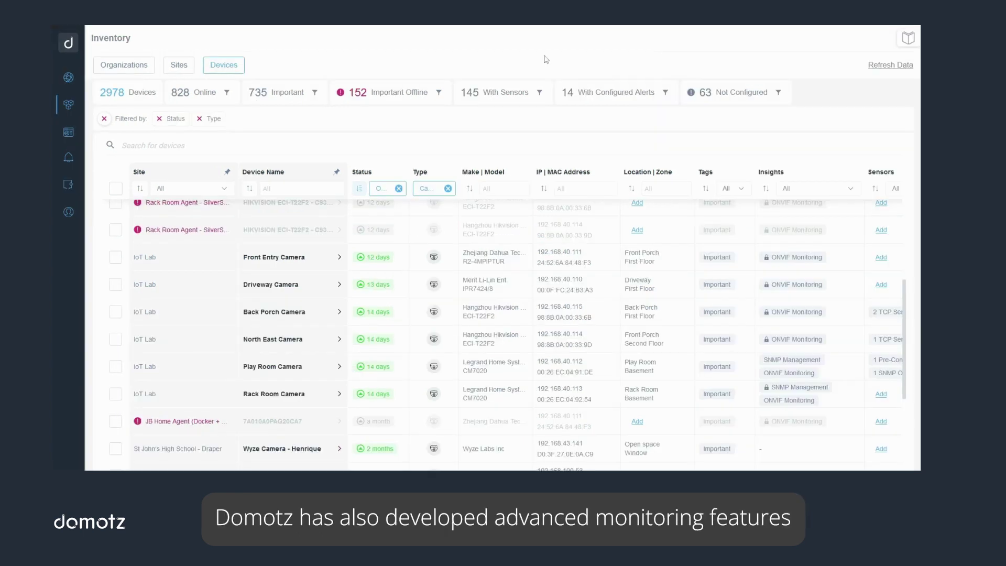
# - Open the Rack Room Camera's details and check its ONVIF and SNMP credentials in Access Manager
pyautogui.click(316, 394)
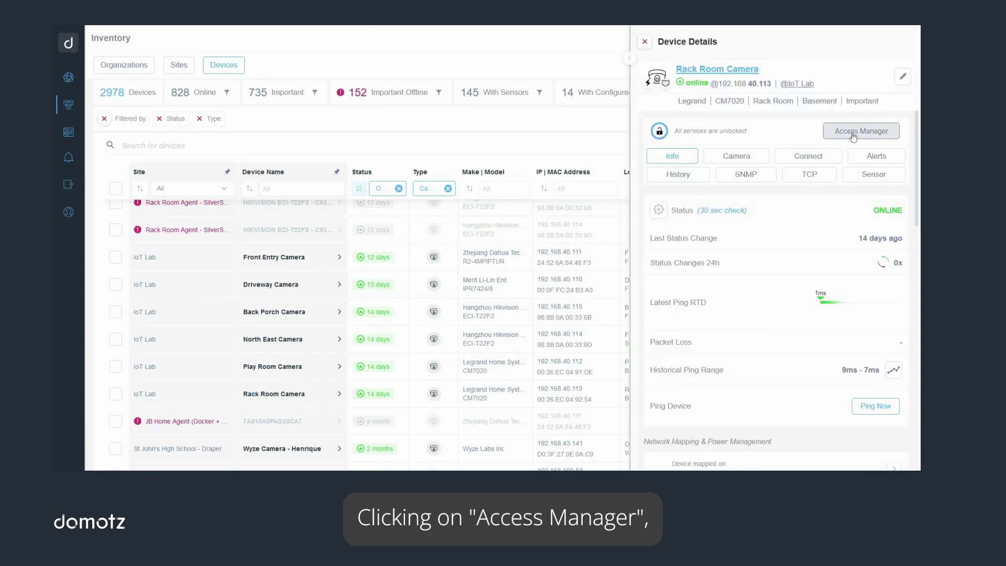
pyautogui.click(854, 132)
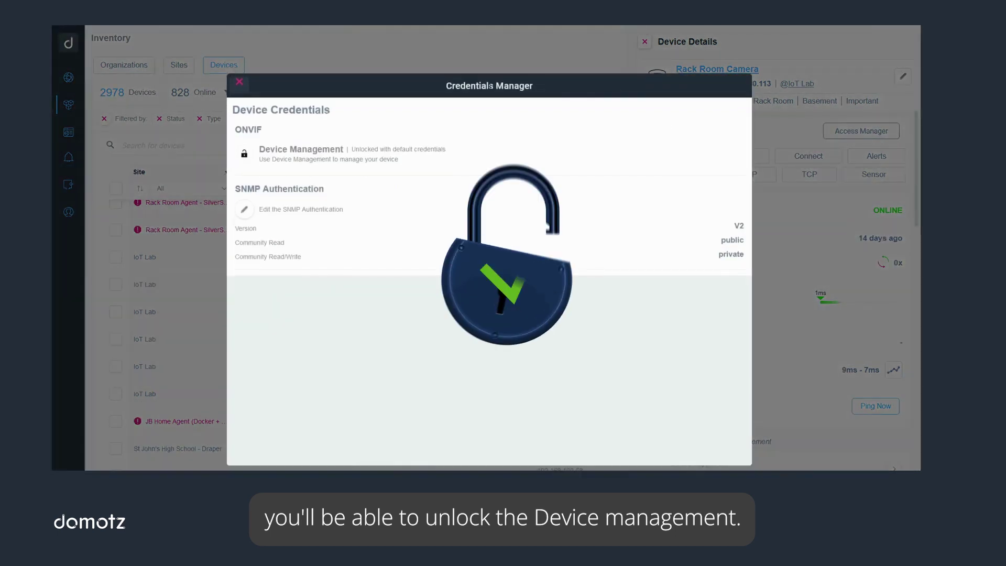
pyautogui.click(240, 83)
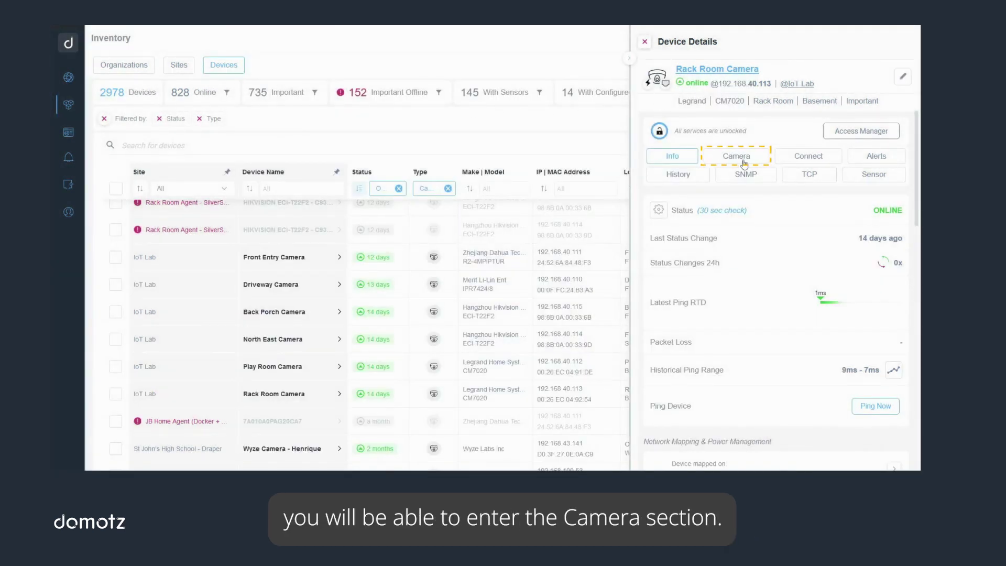
# - On the Camera tab of the CM7020 camera, review its Video Profiles and Camera Capabilities
pyautogui.click(745, 162)
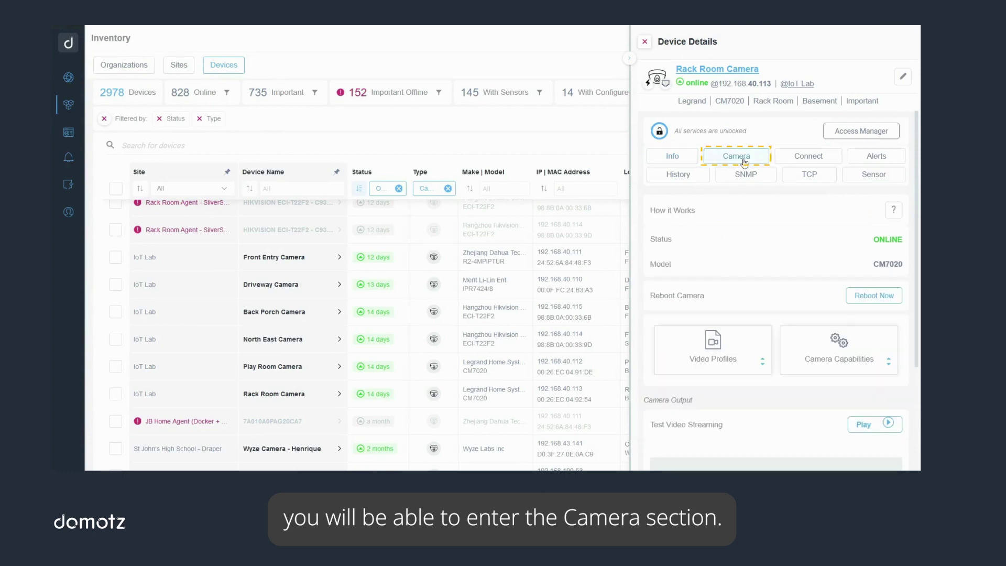
pyautogui.click(721, 359)
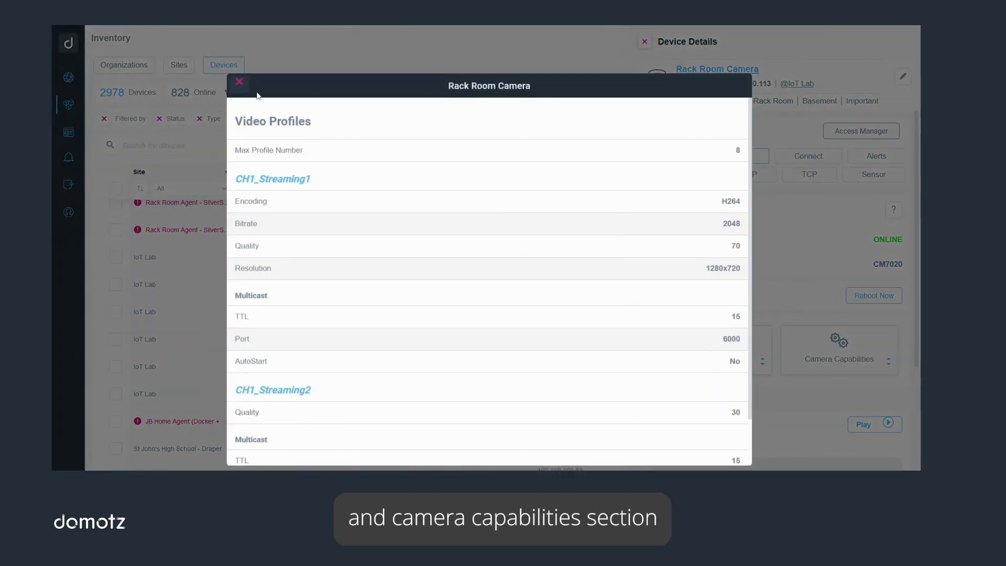
pyautogui.click(240, 83)
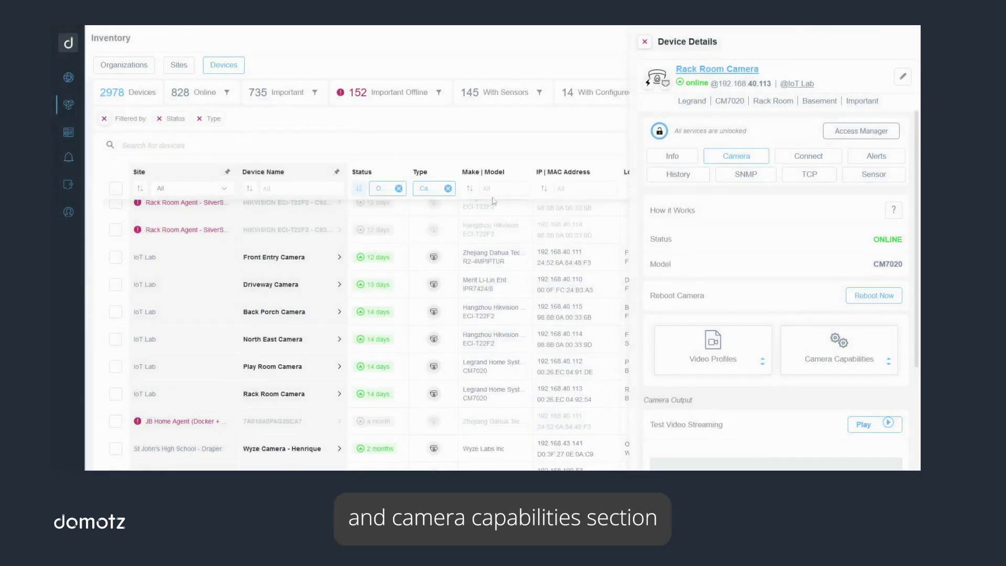
pyautogui.click(829, 356)
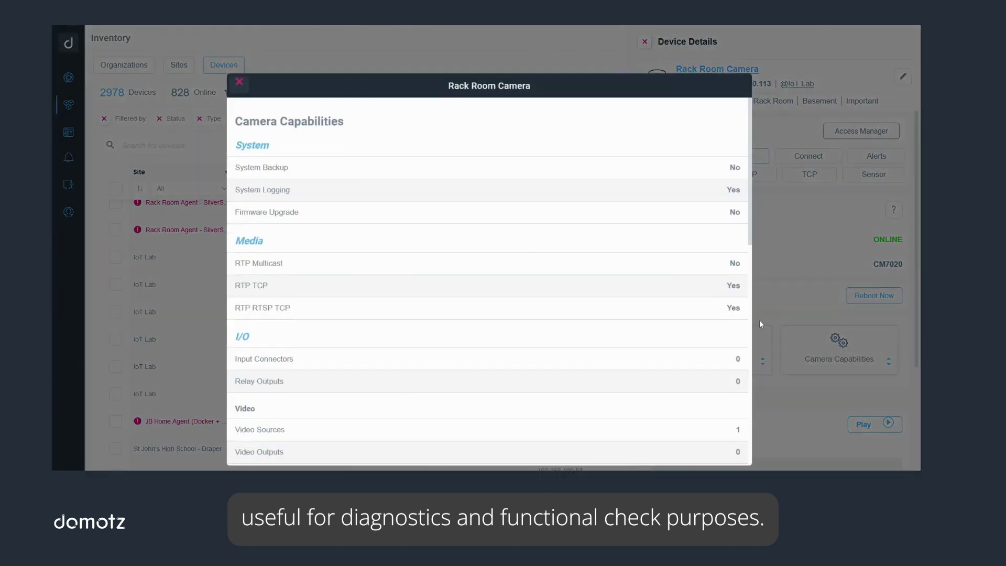
pyautogui.click(240, 84)
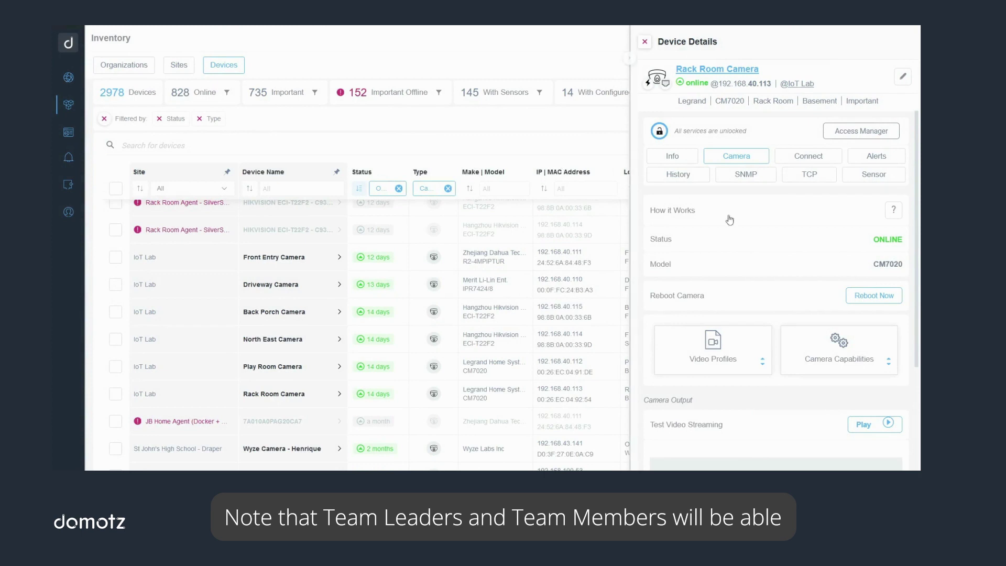
# - Take a Camera Snapshot from the Rack Room Camera, accepting the privacy warning
pyautogui.scroll(-4, 780, 277)
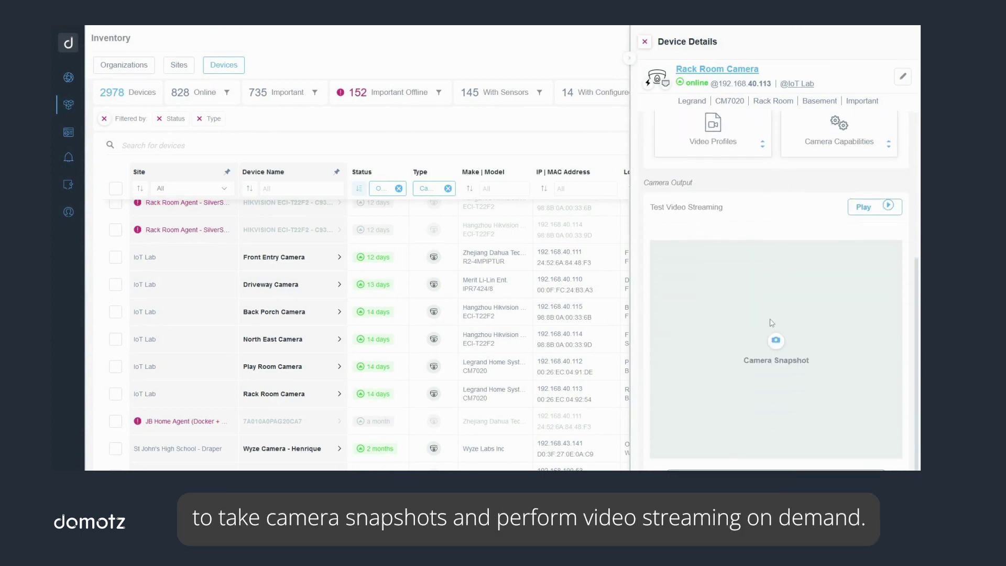
pyautogui.click(775, 342)
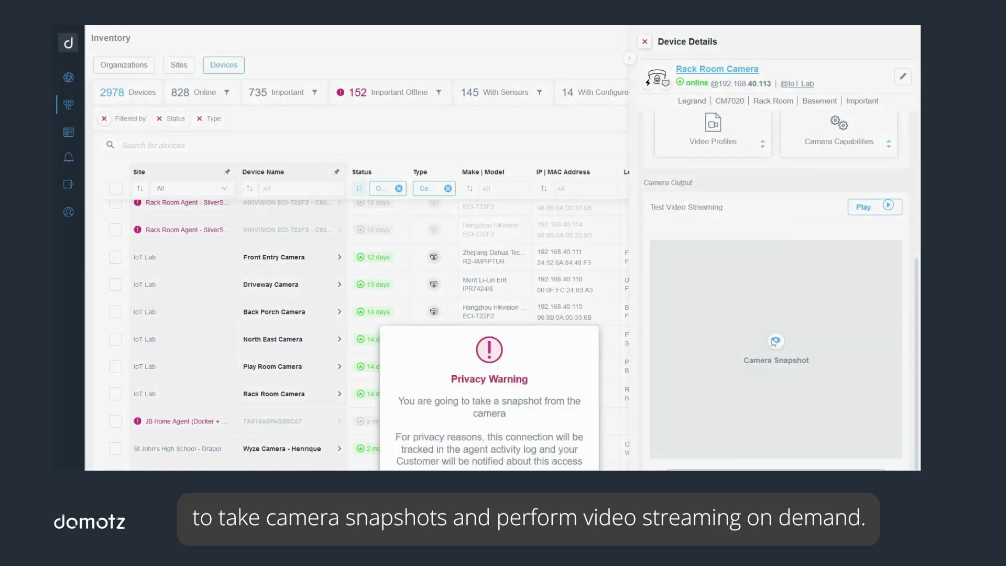
pyautogui.click(548, 331)
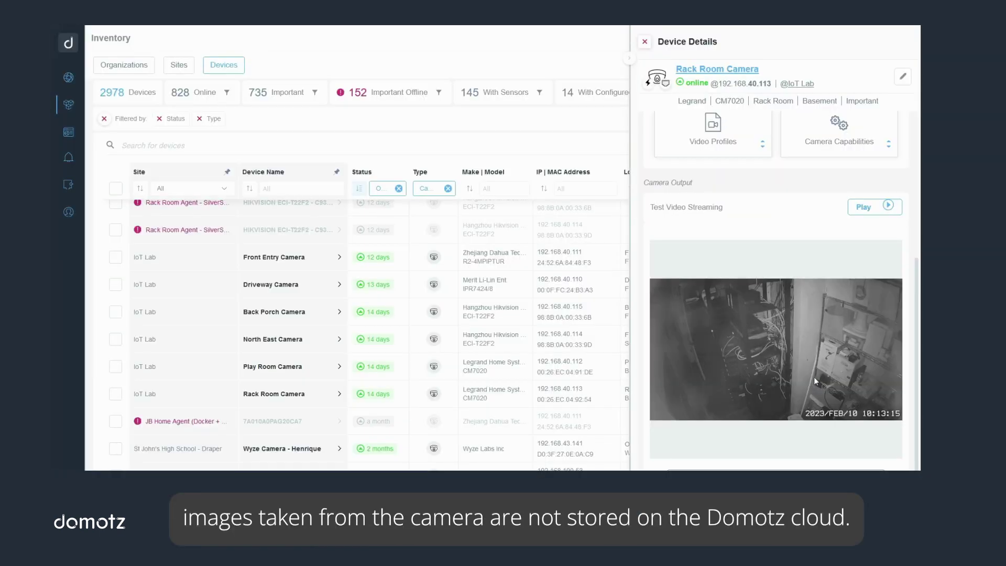
# - Run a 640x360 test live stream of the camera, then close the stream view
pyautogui.click(879, 212)
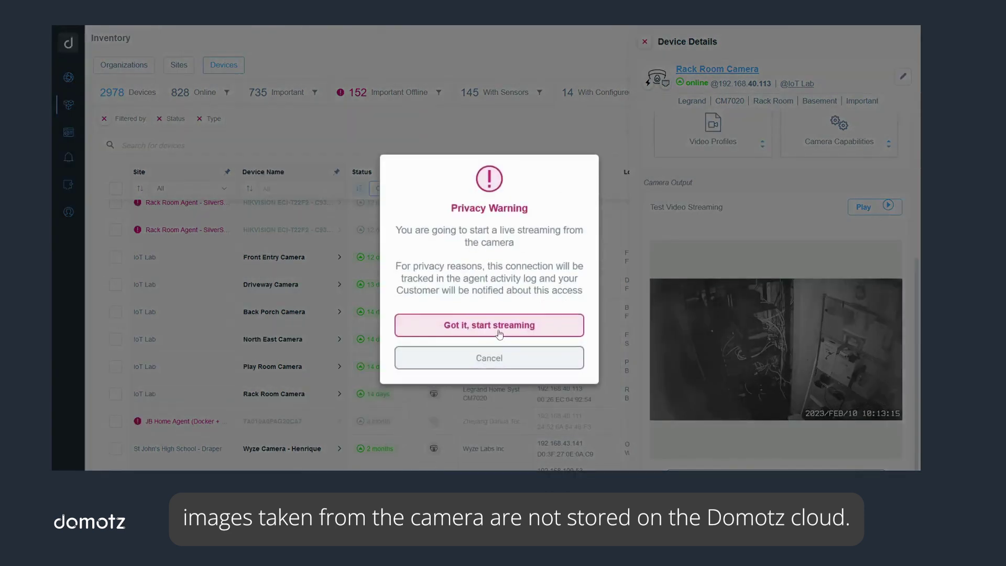
pyautogui.click(500, 334)
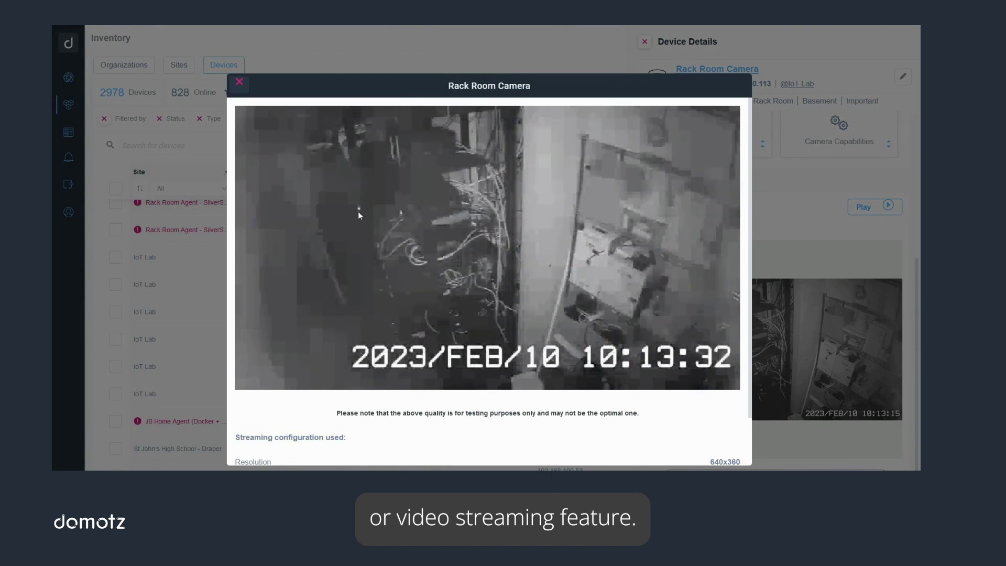
pyautogui.click(239, 82)
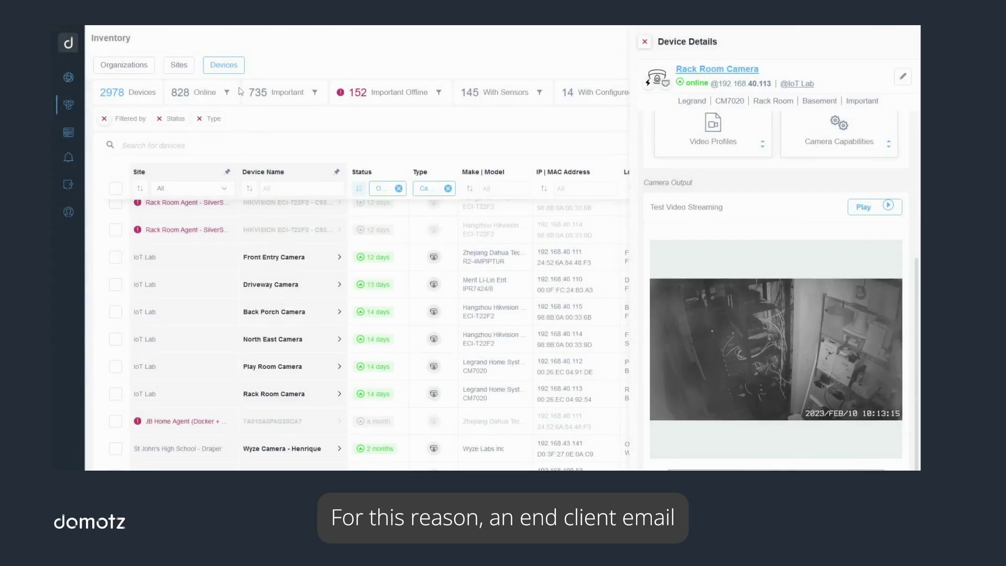